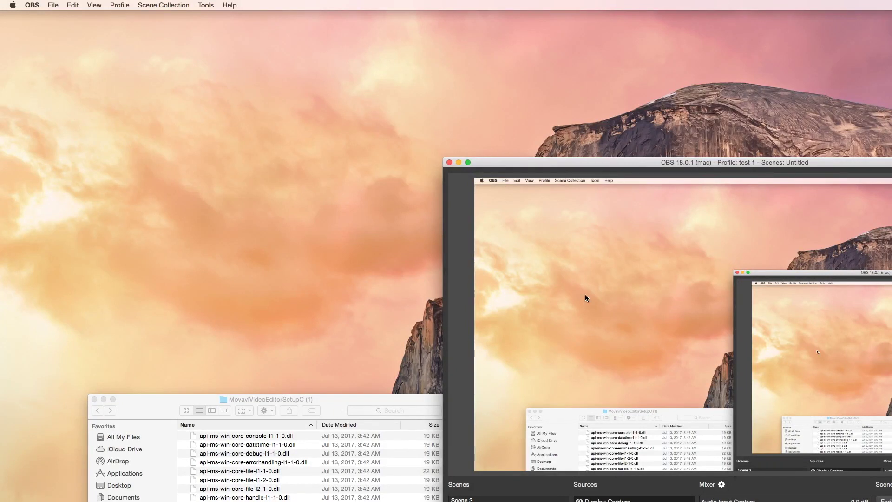
Minimize the OBS and Finder windows and restore Chrome on Movavi's thank-you page
{"action": "left_click", "coordinate": [459, 162]}
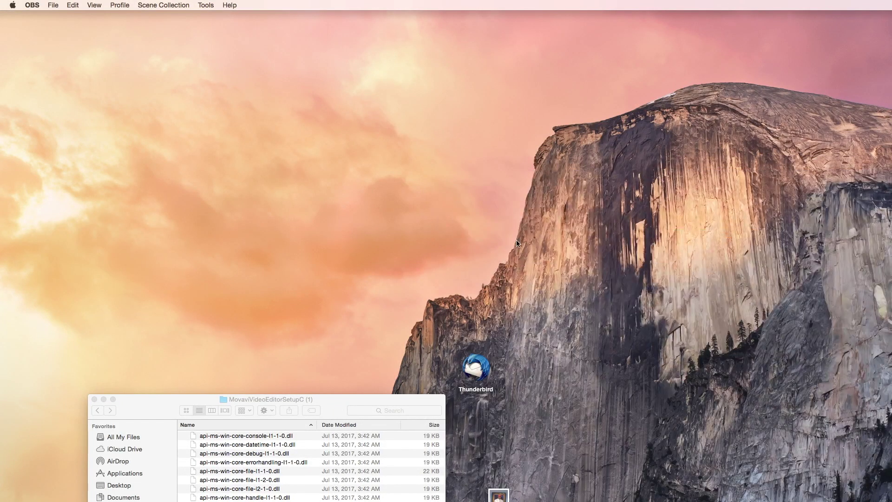
{"action": "left_click", "coordinate": [103, 399]}
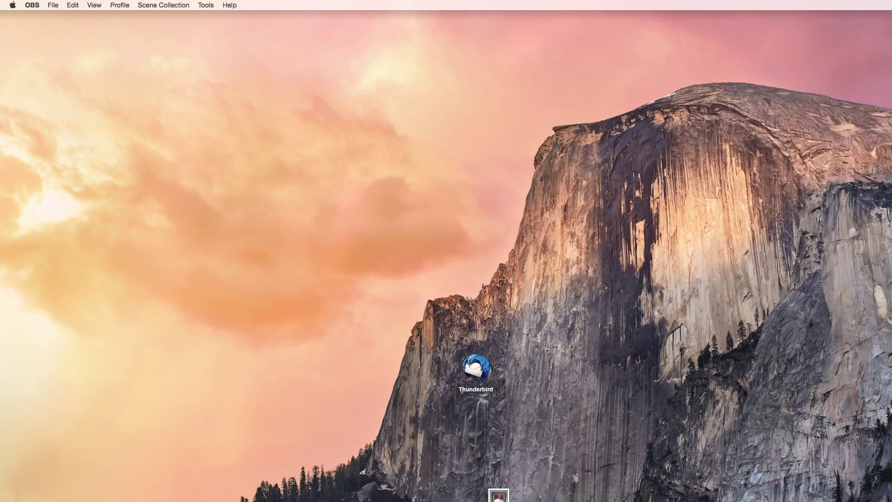
{"action": "left_click", "coordinate": [498, 495]}
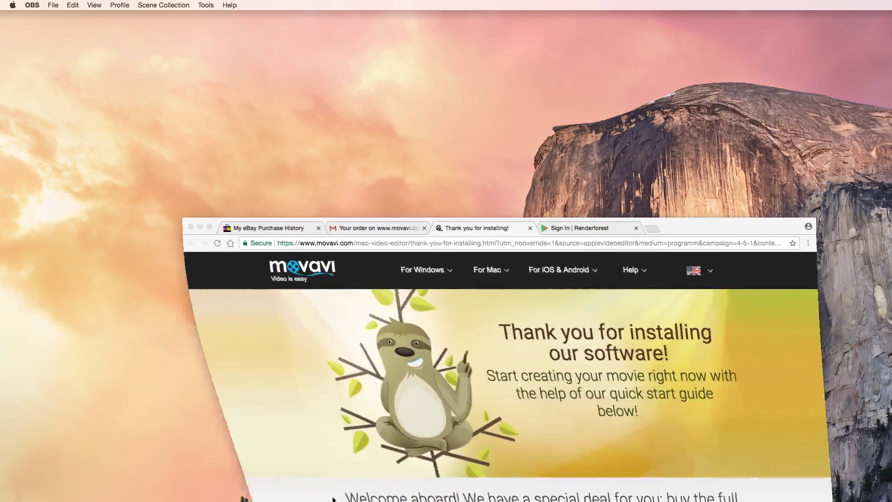
Make Chrome full screen, skim the My eBay purchase history page, and go to Seller Hub
{"action": "left_click", "coordinate": [209, 226]}
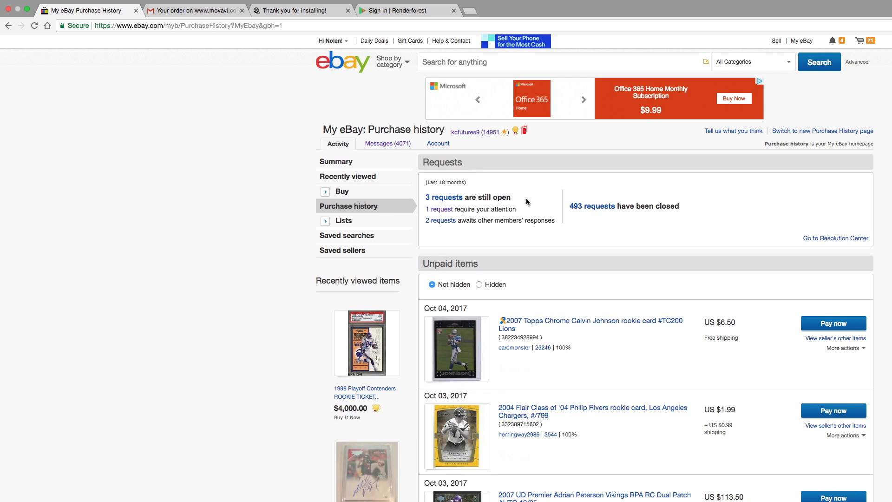
{"action": "scroll", "coordinate": [526, 198], "scroll_direction": "down", "scroll_amount": 10}
{"action": "scroll", "coordinate": [527, 200], "scroll_direction": "up", "scroll_amount": 10}
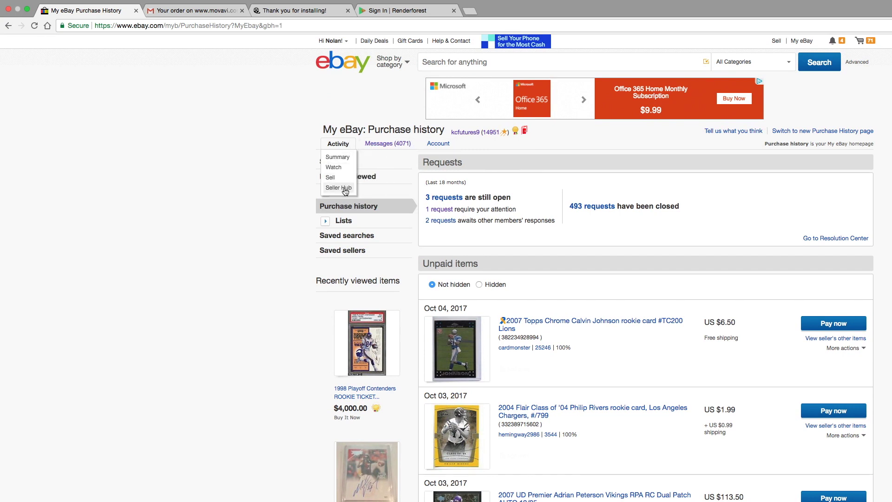
{"action": "left_click", "coordinate": [346, 189]}
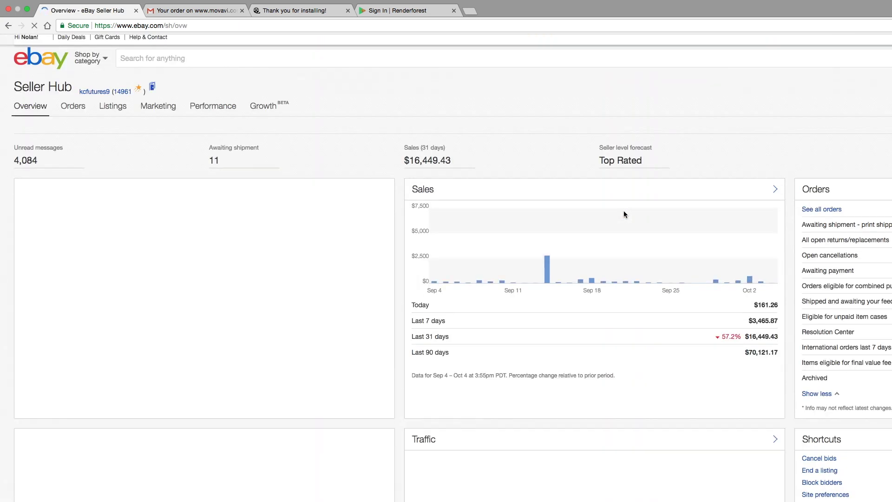
Show the Active listings in Seller Hub
{"action": "mouse_move", "coordinate": [114, 109]}
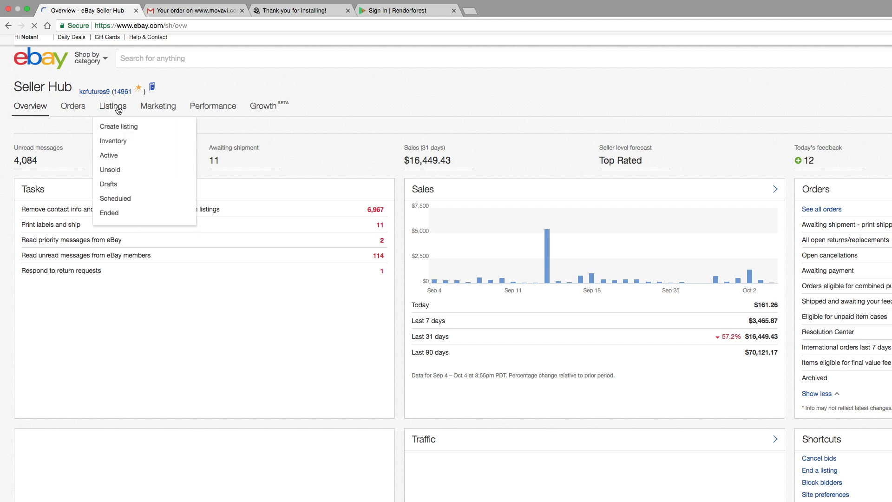
{"action": "left_click", "coordinate": [110, 158]}
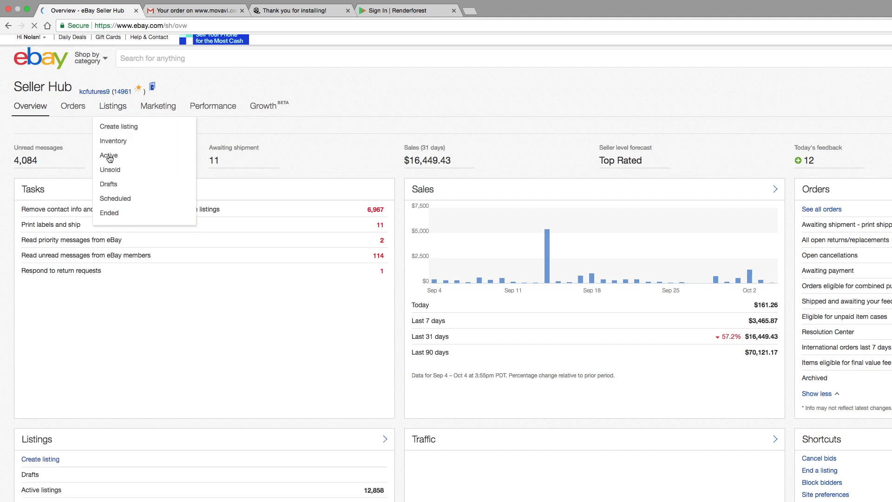
{"action": "scroll", "coordinate": [414, 210], "scroll_direction": "down", "scroll_amount": 2}
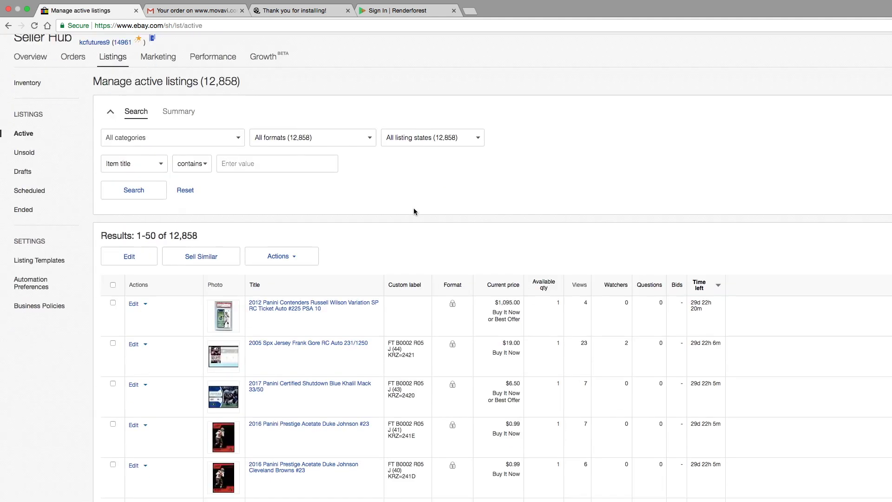
{"action": "scroll", "coordinate": [413, 209], "scroll_direction": "down", "scroll_amount": 1}
Select the first five active listings and open them in bulk Edit
{"action": "left_click", "coordinate": [113, 289]}
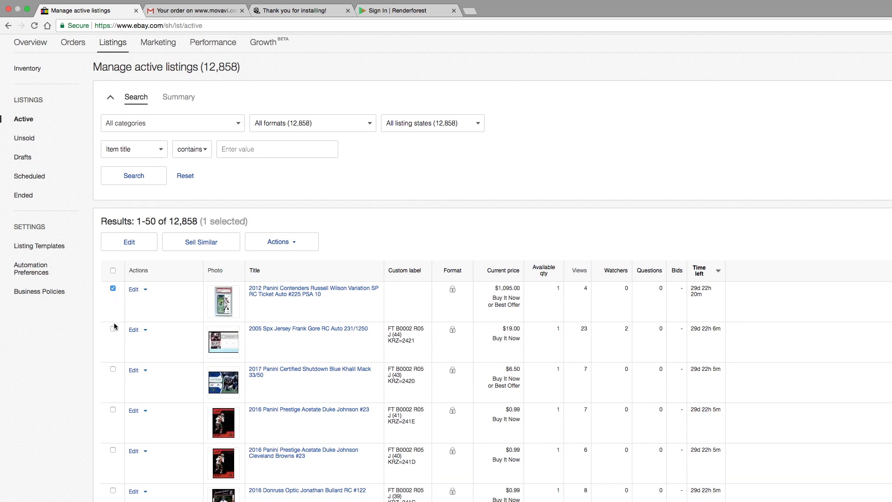
{"action": "left_click", "coordinate": [112, 329]}
{"action": "left_click", "coordinate": [113, 409]}
{"action": "left_click", "coordinate": [113, 369]}
{"action": "left_click", "coordinate": [113, 450]}
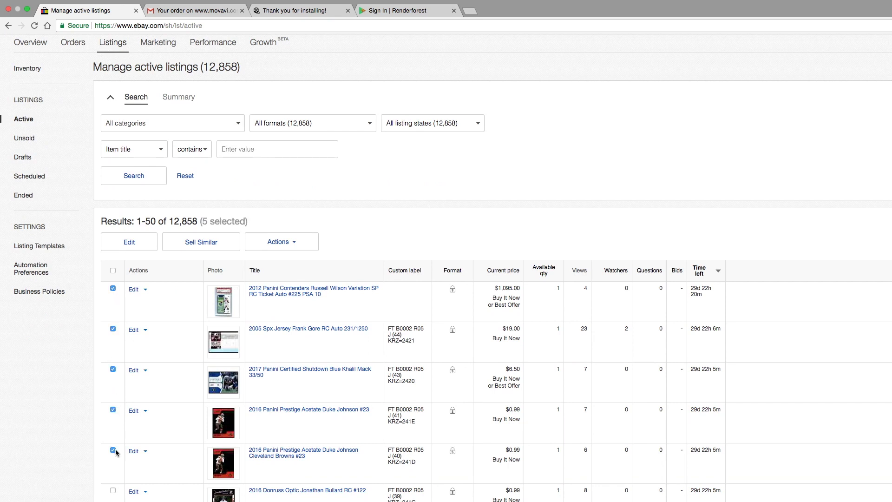
{"action": "left_click", "coordinate": [123, 244]}
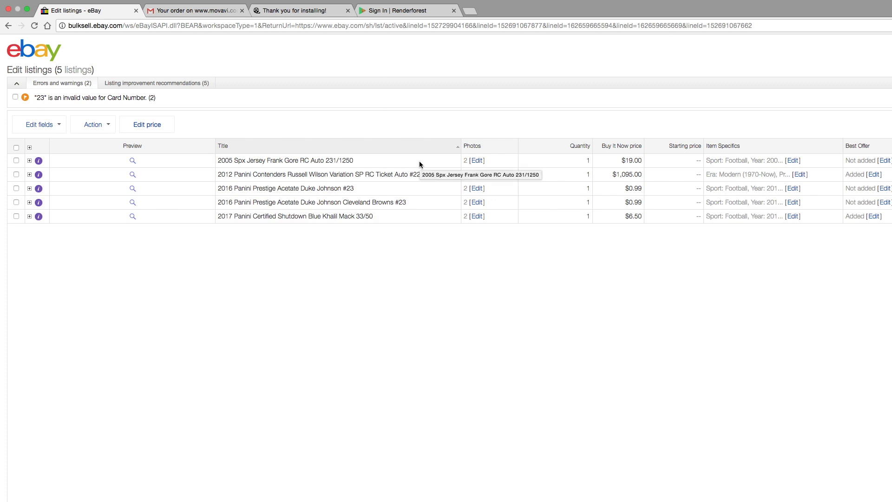
Change the Frank Gore card's Buy It Now price to $20.00
{"action": "left_click", "coordinate": [589, 165]}
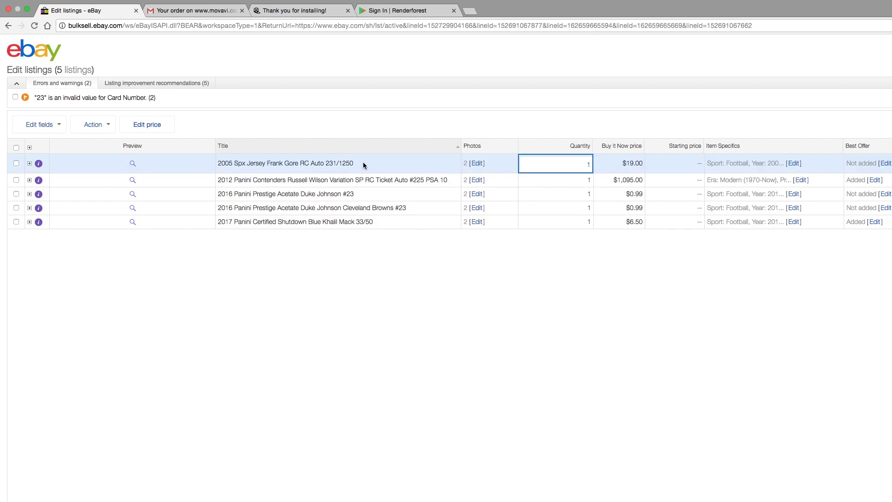
{"action": "left_click", "coordinate": [630, 163]}
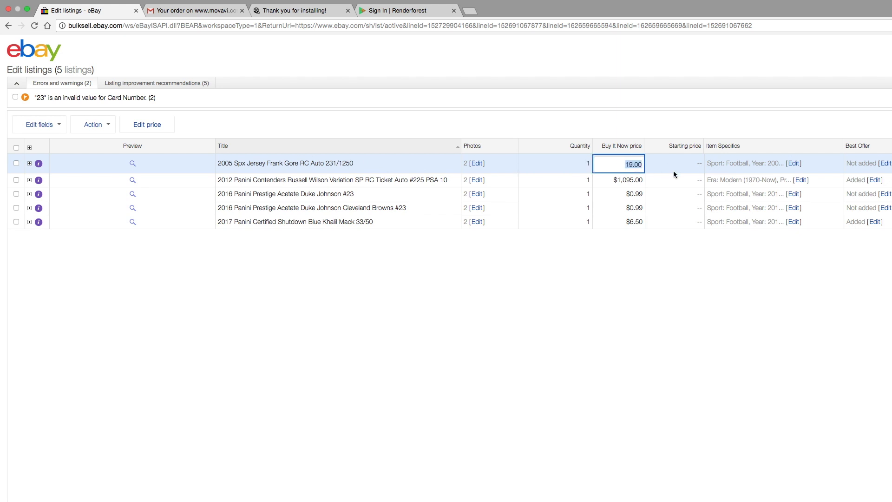
{"action": "type", "text": "20"}
{"action": "left_click", "coordinate": [872, 181]}
Set the Russell Wilson card's auto-decline amount to 875 and submit all five listings
{"action": "left_click", "coordinate": [874, 174]}
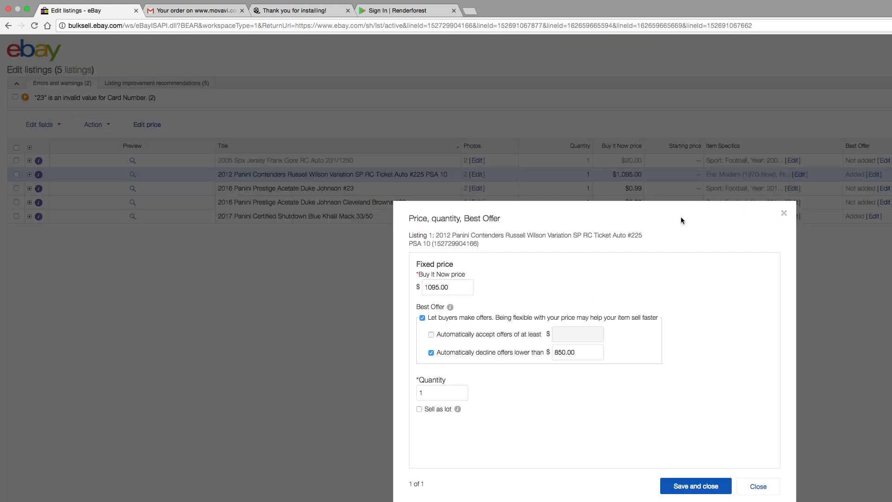
{"action": "double_click", "coordinate": [588, 357]}
{"action": "type", "text": "875"}
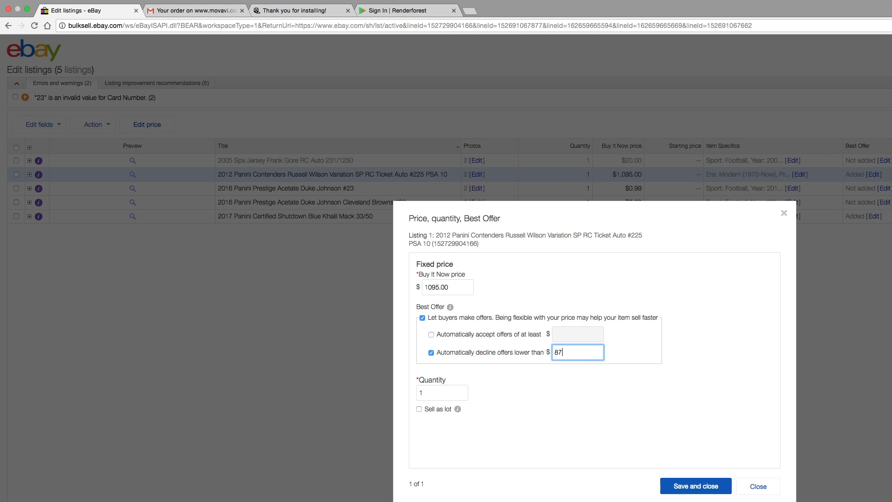
{"action": "left_click", "coordinate": [664, 487]}
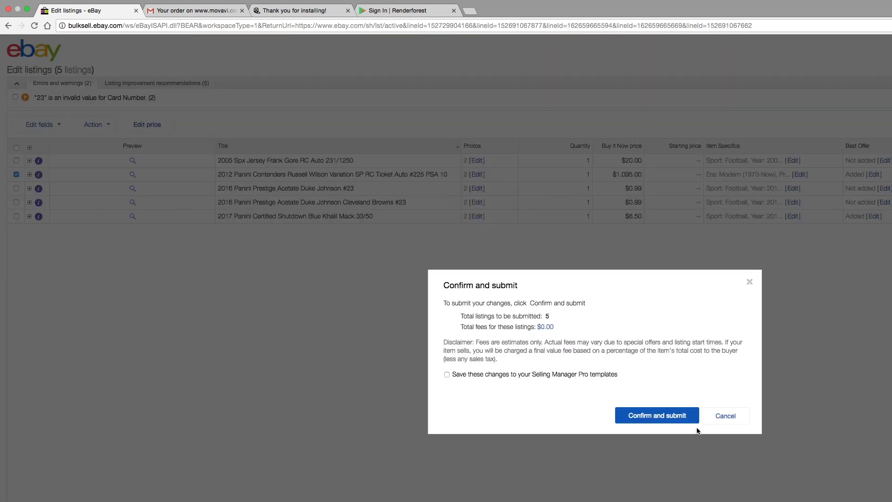
{"action": "left_click", "coordinate": [694, 420]}
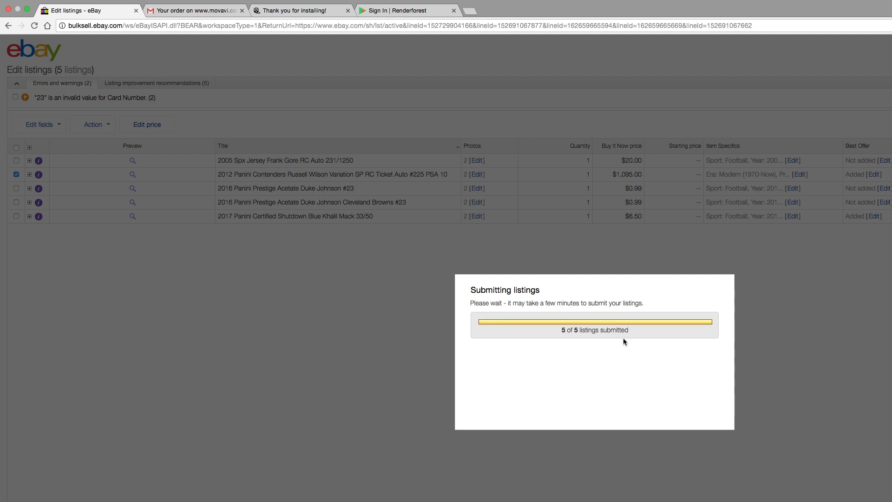
{"action": "left_click", "coordinate": [746, 428]}
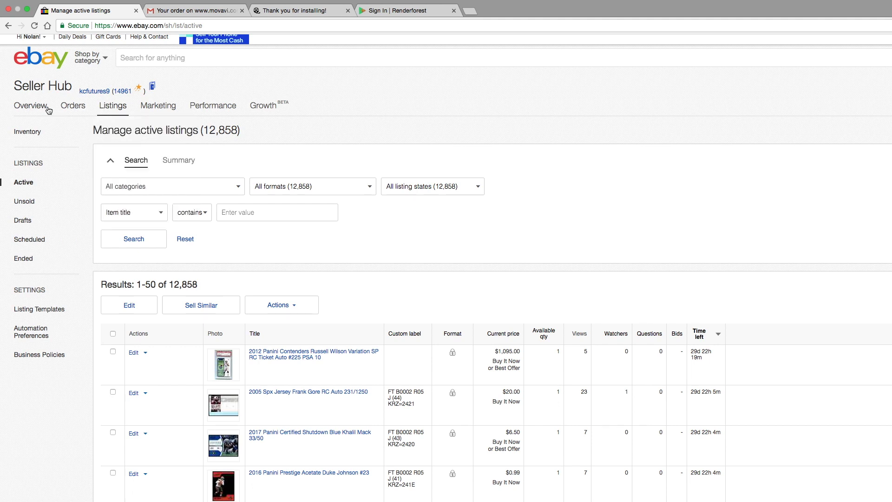
Return to the Seller Hub Overview and follow the File Exchange link under Selling tools
{"action": "left_click", "coordinate": [46, 107]}
{"action": "scroll", "coordinate": [285, 211], "scroll_direction": "down", "scroll_amount": 5}
{"action": "scroll", "coordinate": [285, 213], "scroll_direction": "down", "scroll_amount": 4}
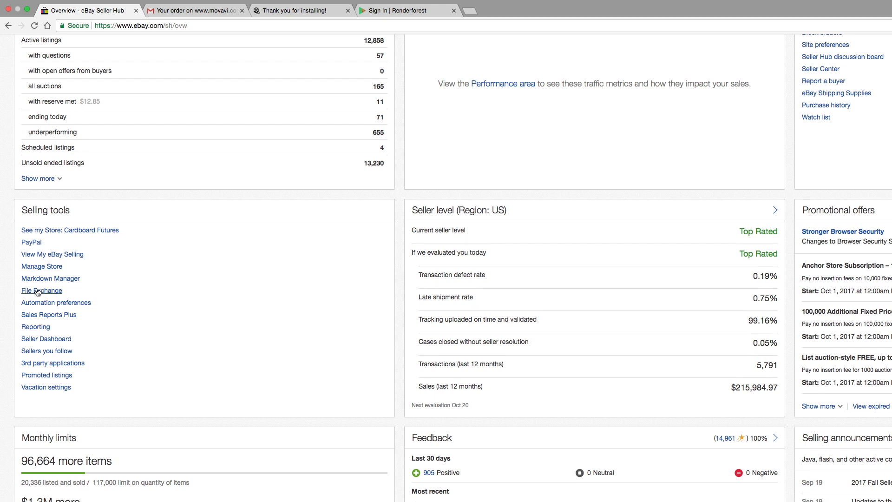
{"action": "left_click", "coordinate": [38, 291]}
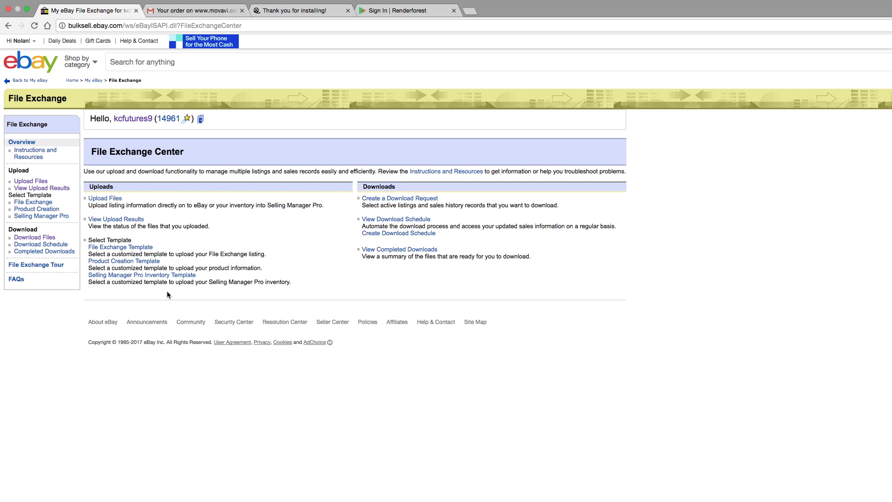
Open the Create a Download Request form, try Active listings, and select the email address
{"action": "left_click", "coordinate": [46, 238]}
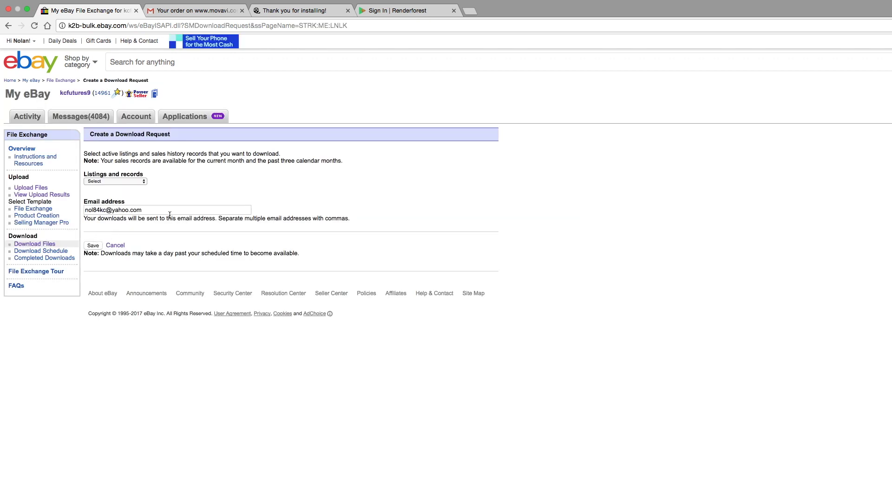
{"action": "left_click", "coordinate": [146, 182]}
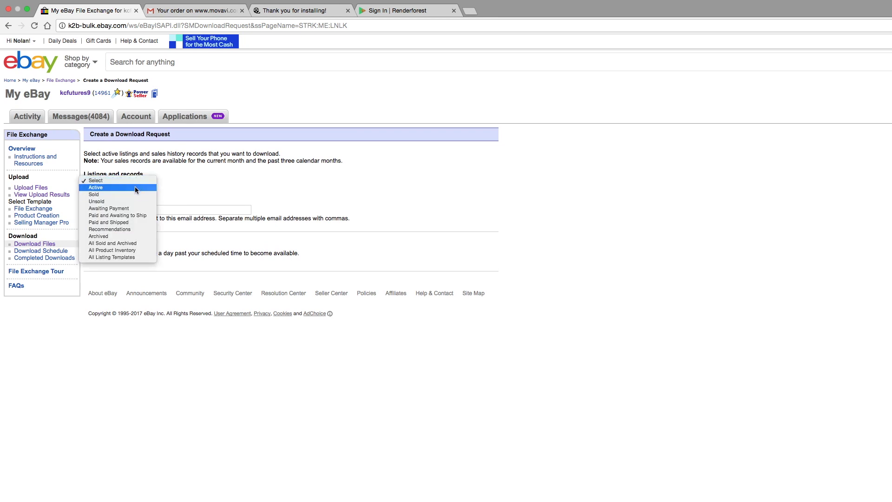
{"action": "left_click", "coordinate": [135, 185]}
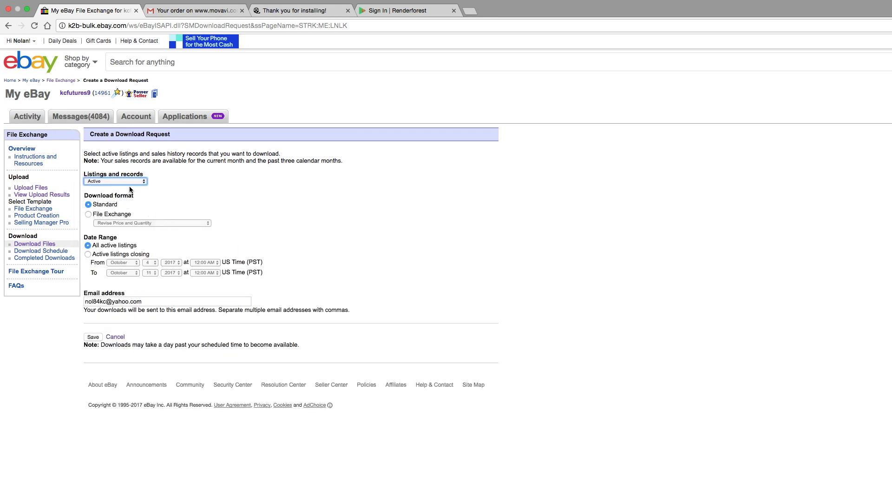
{"action": "left_click", "coordinate": [47, 245]}
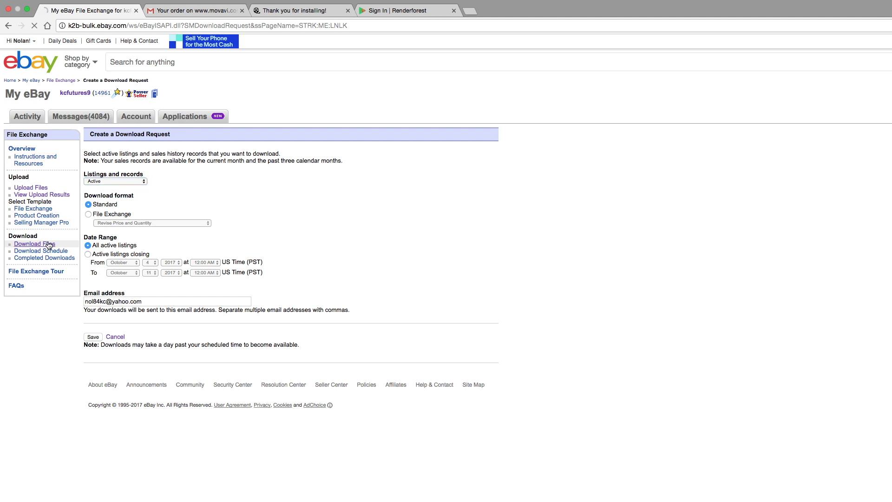
{"action": "left_click_drag", "start_coordinate": [167, 218], "coordinate": [103, 208]}
{"action": "left_click", "coordinate": [116, 211]}
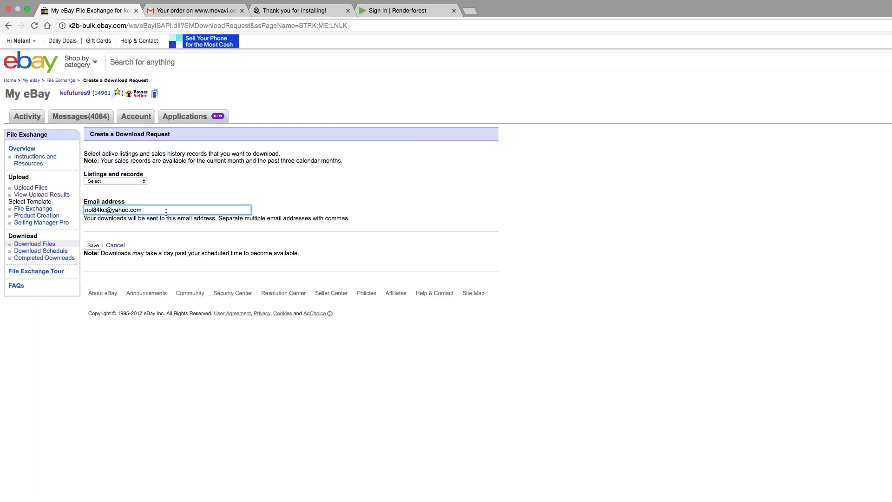
{"action": "key", "text": "super+a"}
Request Active listings in File Exchange format using 'Revise Price and Quantity'
{"action": "left_click", "coordinate": [140, 181]}
{"action": "left_click", "coordinate": [130, 187]}
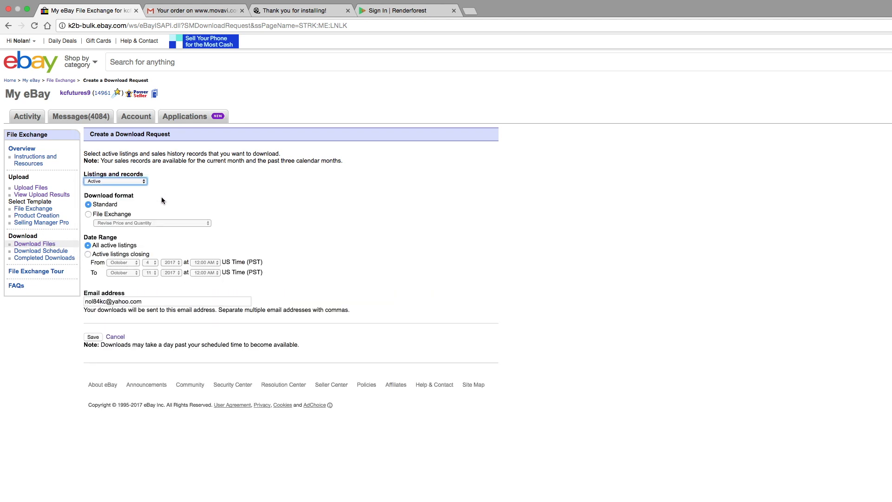
{"action": "left_click", "coordinate": [97, 215]}
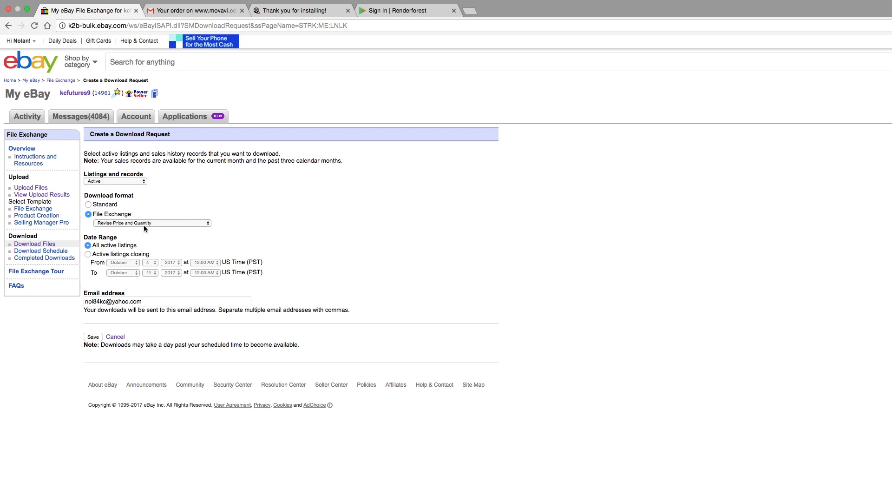
{"action": "left_click", "coordinate": [144, 225]}
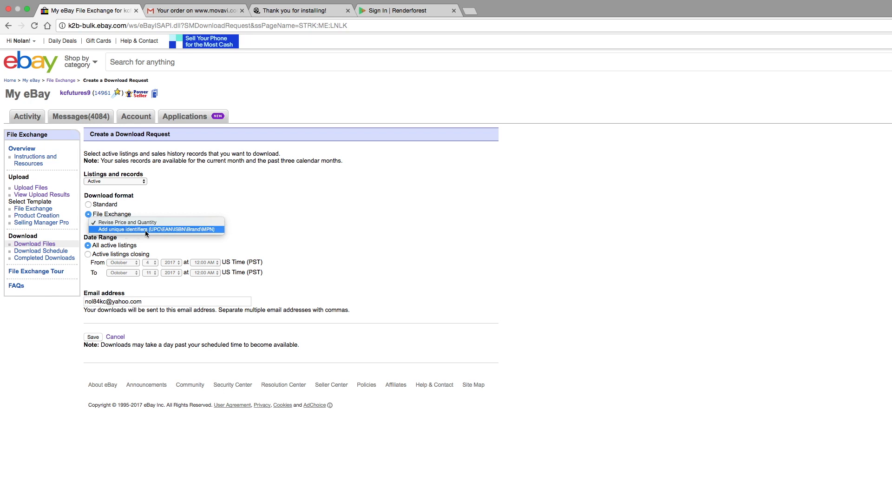
{"action": "left_click", "coordinate": [155, 222]}
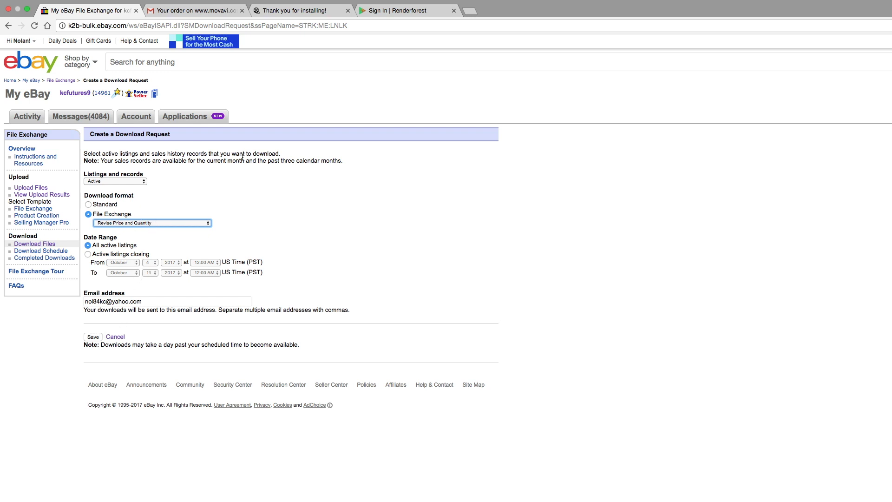
In the Gmail inbox, open eBay's download-completed email and download the bulksell listings file
{"action": "left_click", "coordinate": [210, 13]}
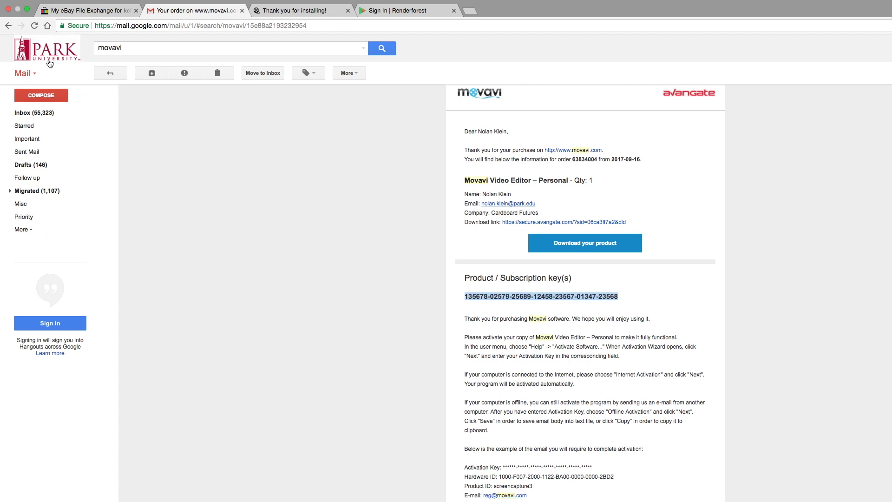
{"action": "left_click", "coordinate": [33, 112]}
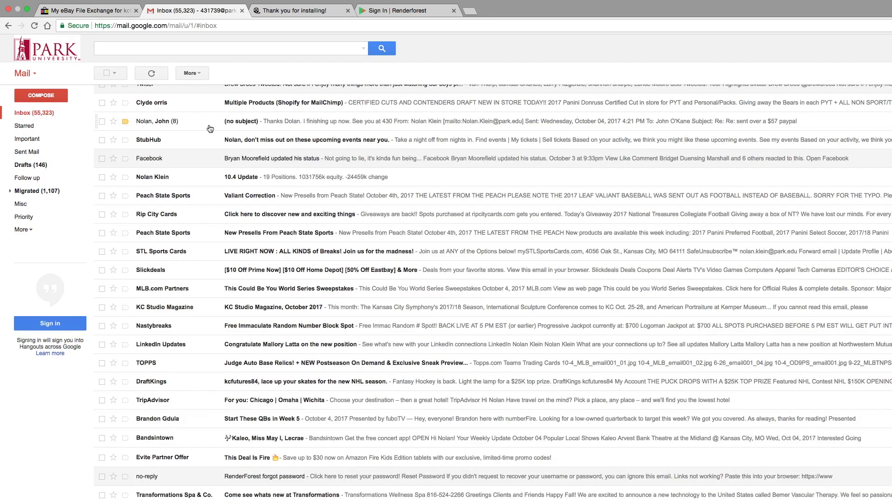
{"action": "scroll", "coordinate": [342, 143], "scroll_direction": "down", "scroll_amount": 3}
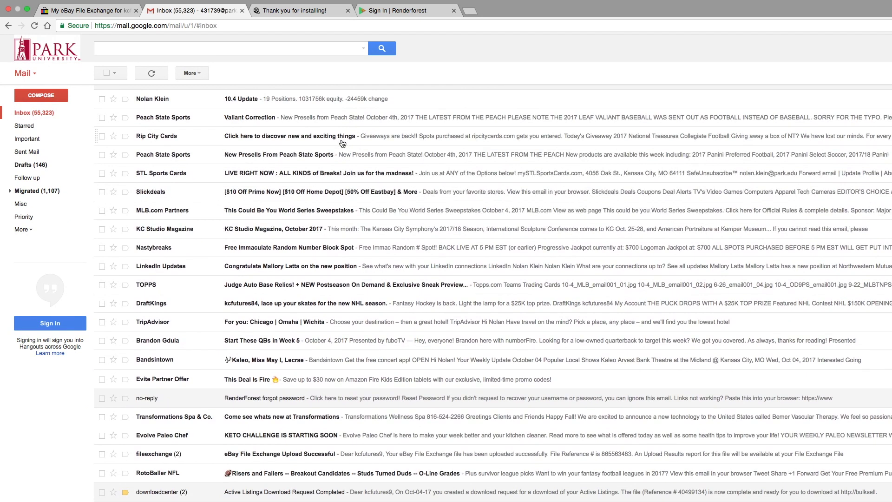
{"action": "scroll", "coordinate": [362, 170], "scroll_direction": "down", "scroll_amount": 3}
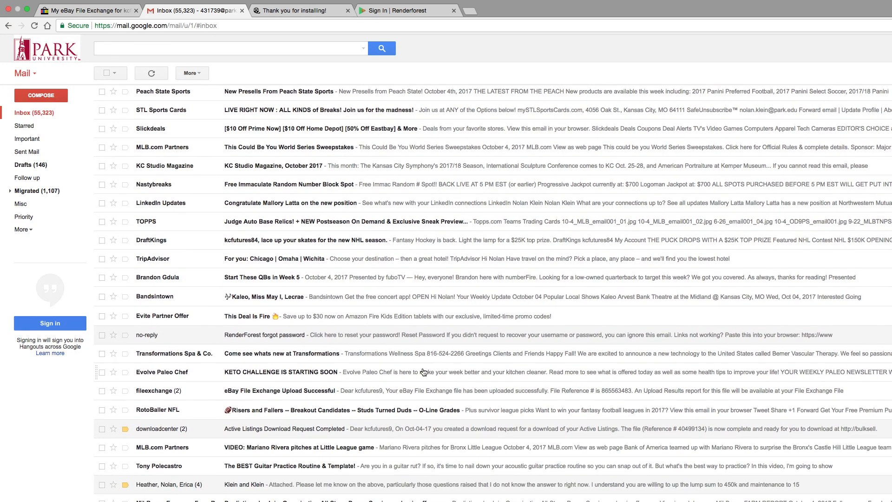
{"action": "left_click", "coordinate": [385, 429]}
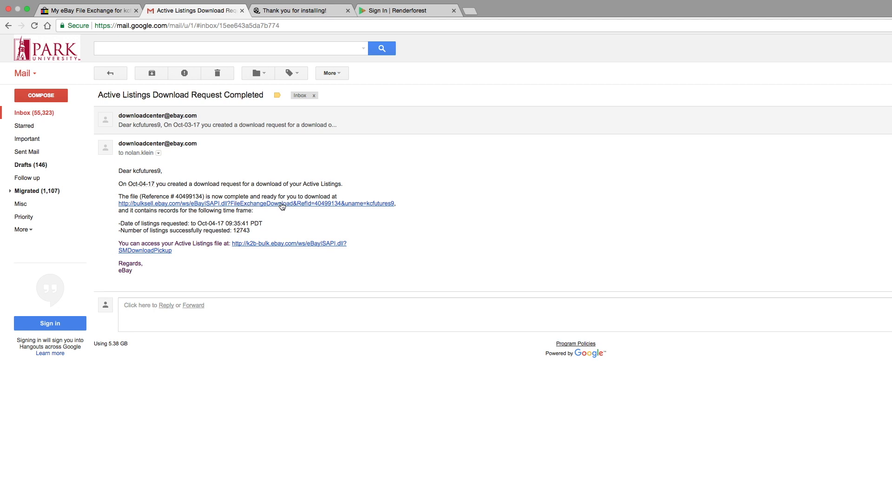
{"action": "left_click", "coordinate": [281, 204]}
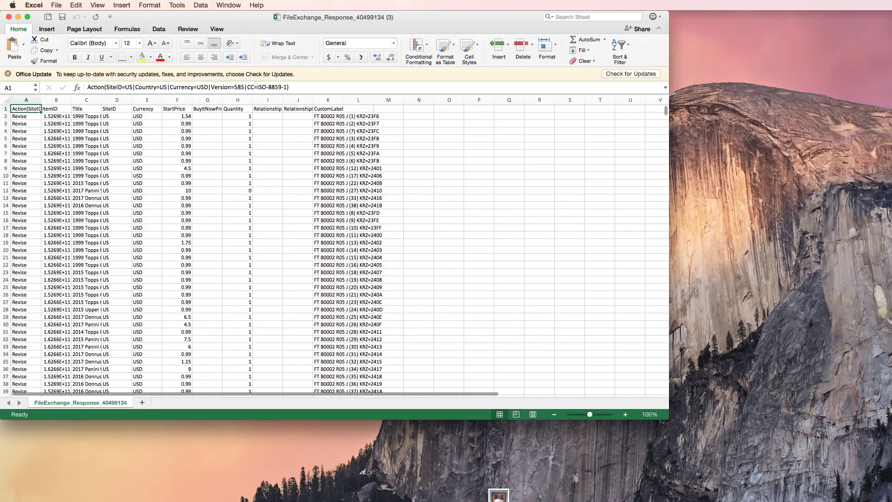
Close the small CSV window and return to FileExchange_Response_40499134 (3) full screen in Excel
{"action": "scroll", "coordinate": [239, 343], "scroll_direction": "down", "scroll_amount": 7}
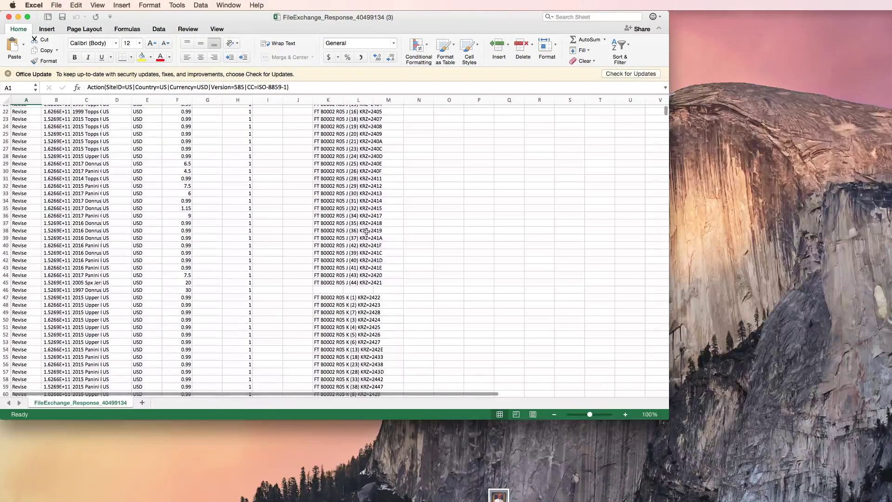
{"action": "left_click", "coordinate": [8, 16]}
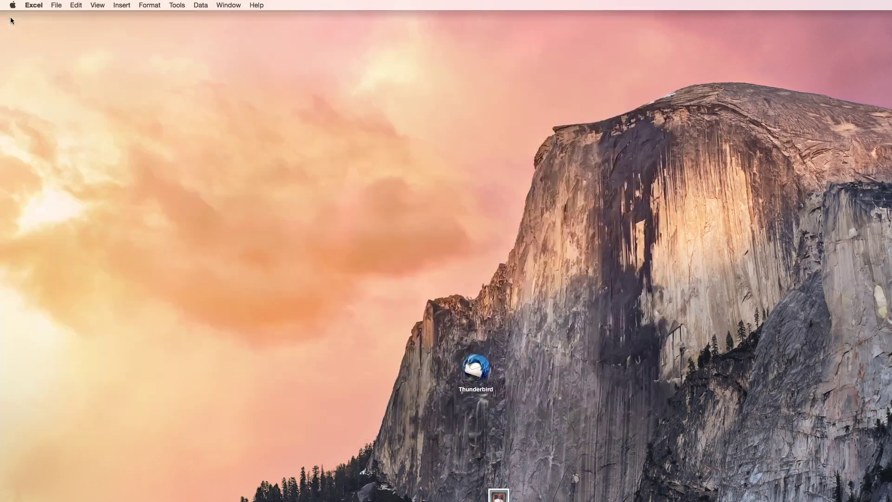
{"action": "key", "text": "super+Tab"}
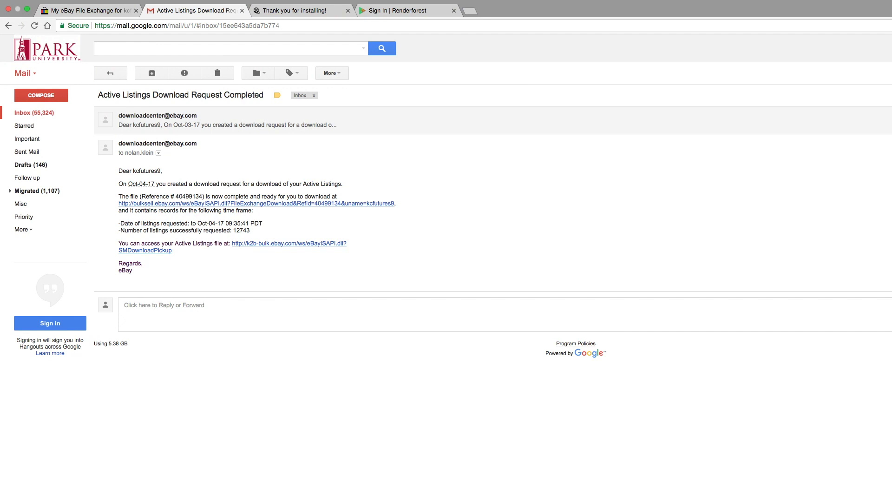
{"action": "key", "text": "super+Tab"}
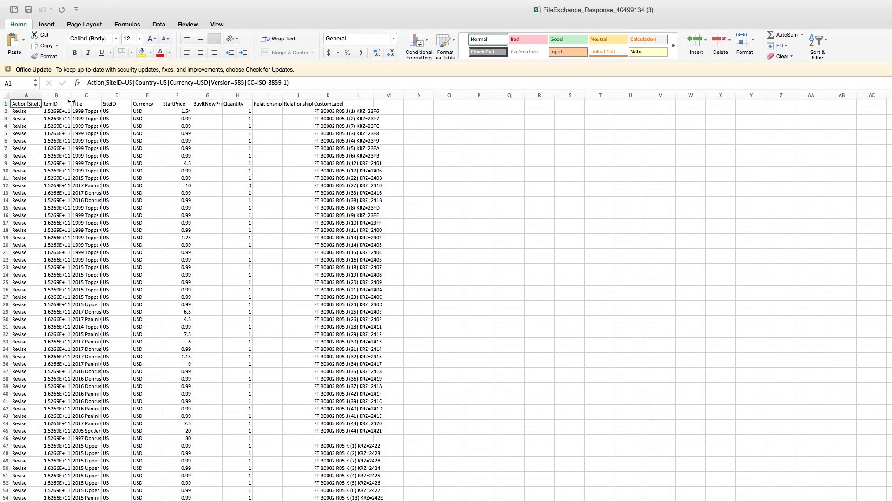
Widen column B and format ItemIDs as Number with 0 decimal places, checking cell B5
{"action": "left_click_drag", "start_coordinate": [71, 96], "coordinate": [103, 96]}
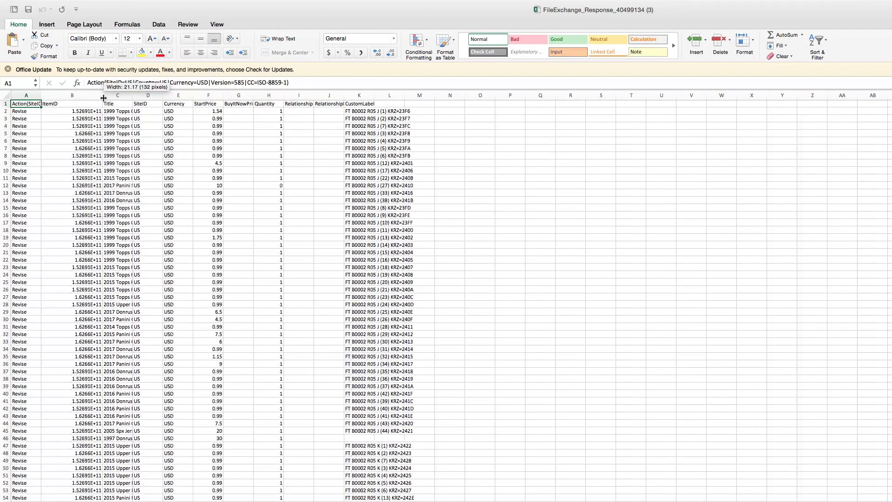
{"action": "right_click", "coordinate": [79, 96]}
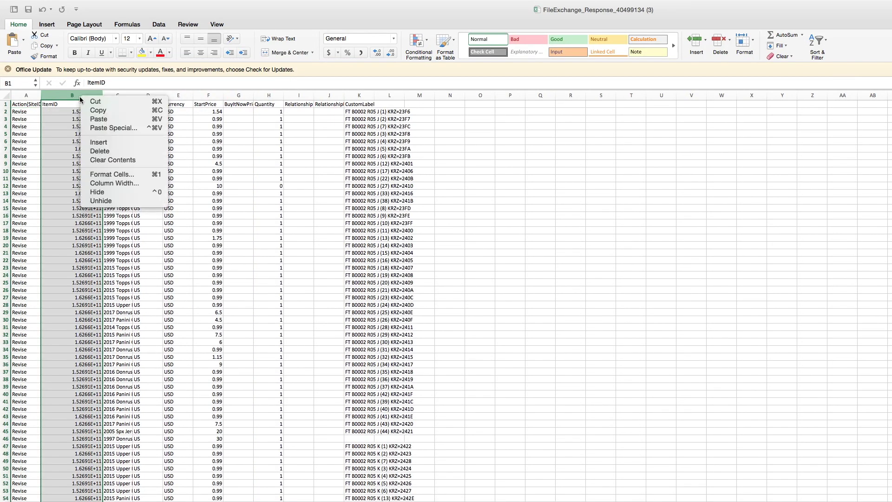
{"action": "left_click", "coordinate": [114, 175]}
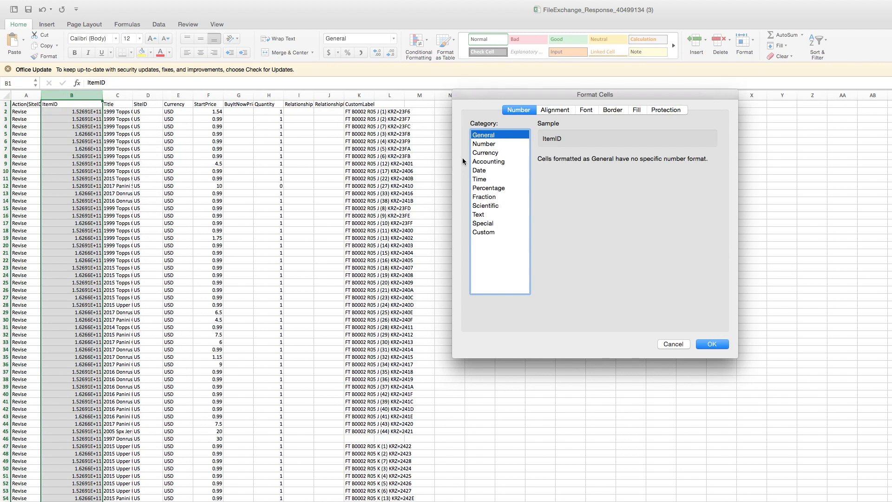
{"action": "left_click", "coordinate": [491, 144]}
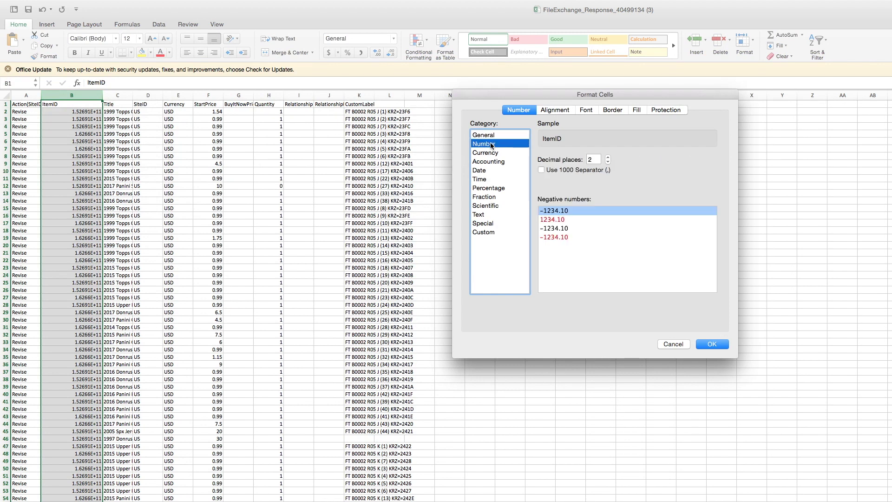
{"action": "left_click", "coordinate": [608, 157]}
{"action": "left_click", "coordinate": [608, 157]}
{"action": "left_click", "coordinate": [607, 157]}
{"action": "left_click", "coordinate": [607, 157]}
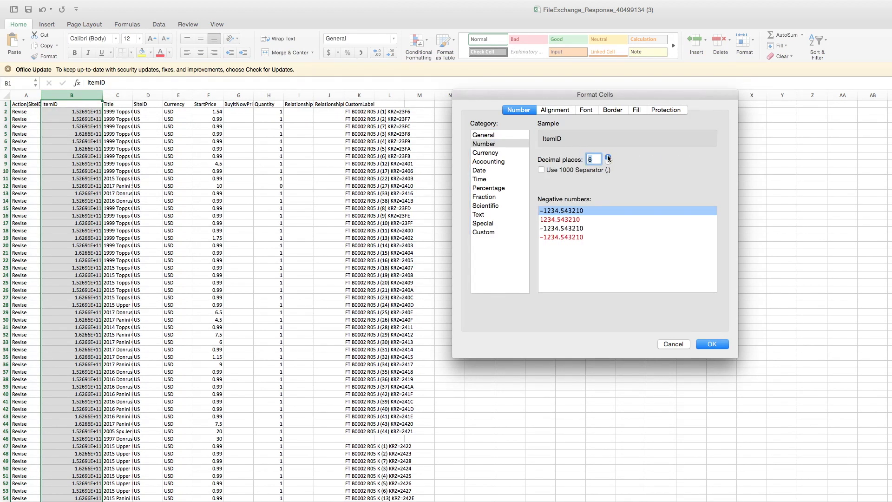
{"action": "left_click", "coordinate": [608, 158]}
{"action": "left_click", "coordinate": [608, 158]}
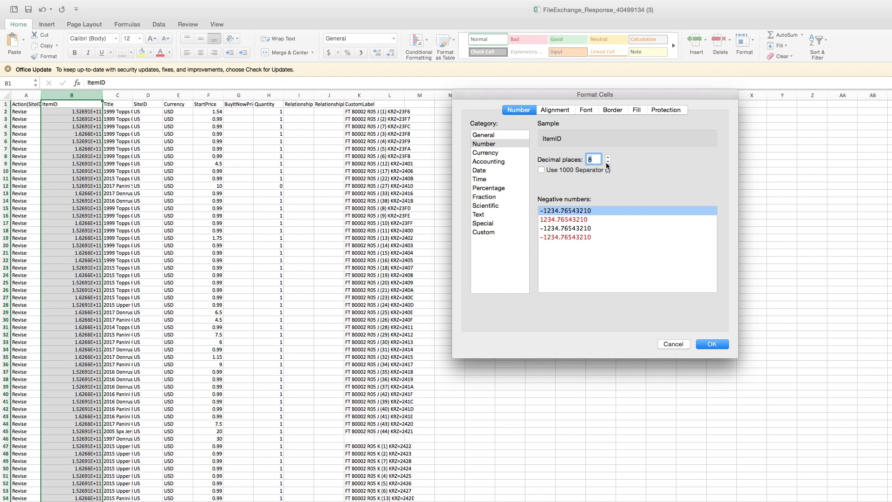
{"action": "left_click", "coordinate": [607, 162]}
{"action": "left_click", "coordinate": [607, 161]}
{"action": "left_click", "coordinate": [607, 162]}
{"action": "left_click", "coordinate": [607, 162]}
{"action": "left_click", "coordinate": [607, 162]}
{"action": "left_click", "coordinate": [607, 162]}
{"action": "left_click", "coordinate": [607, 161]}
{"action": "left_click", "coordinate": [608, 162]}
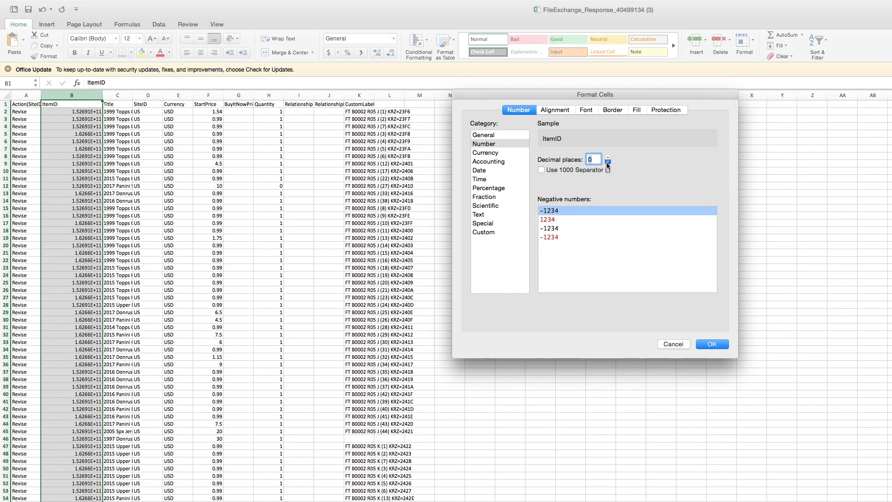
{"action": "left_click", "coordinate": [706, 344]}
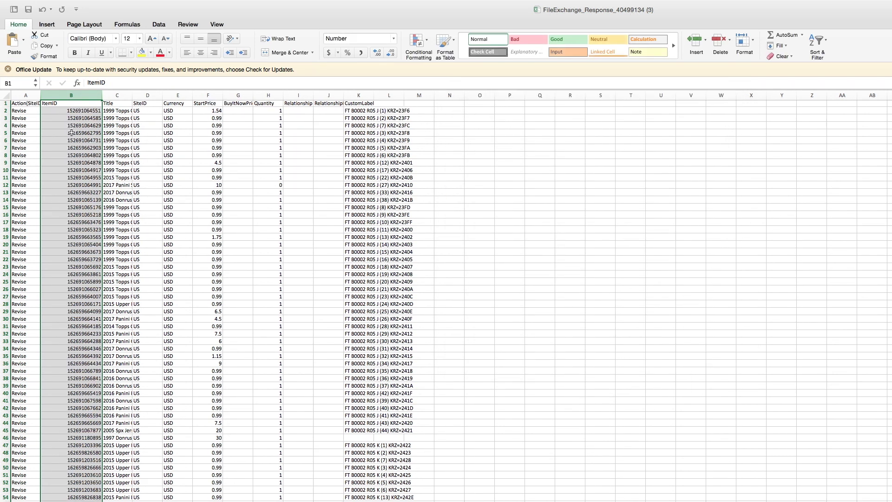
{"action": "left_click", "coordinate": [72, 132]}
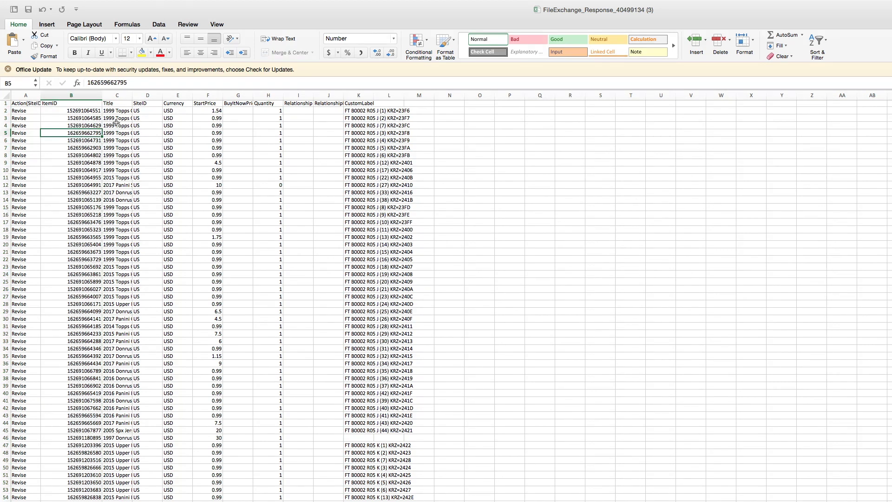
Widen the Title column and delete the empty BuyItNowPrice column G
{"action": "left_click_drag", "start_coordinate": [132, 95], "coordinate": [268, 100]}
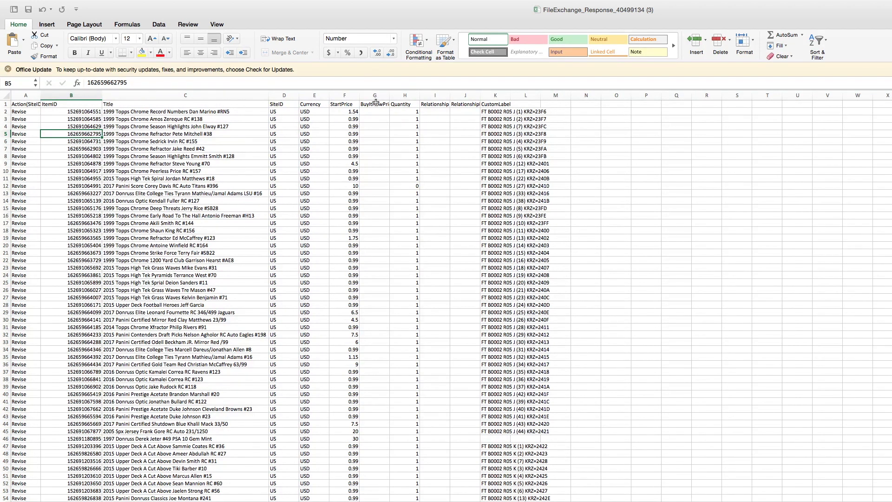
{"action": "left_click", "coordinate": [376, 111]}
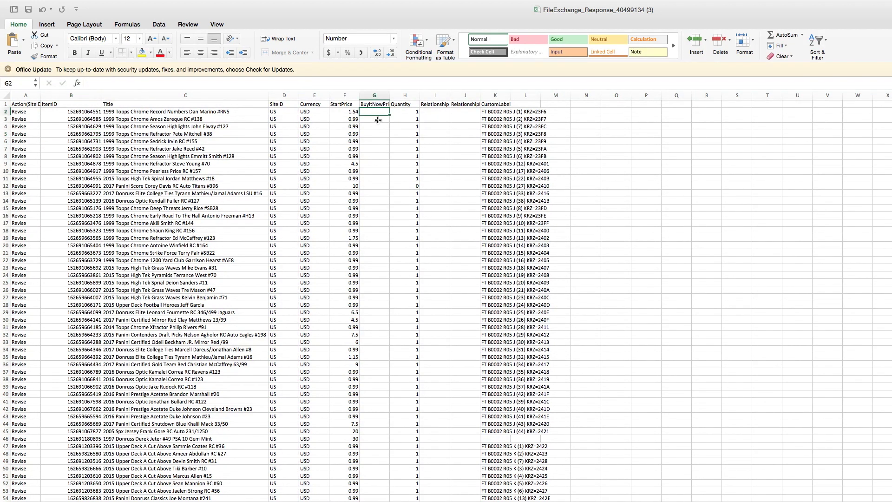
{"action": "left_click", "coordinate": [379, 95]}
{"action": "right_click", "coordinate": [379, 95]}
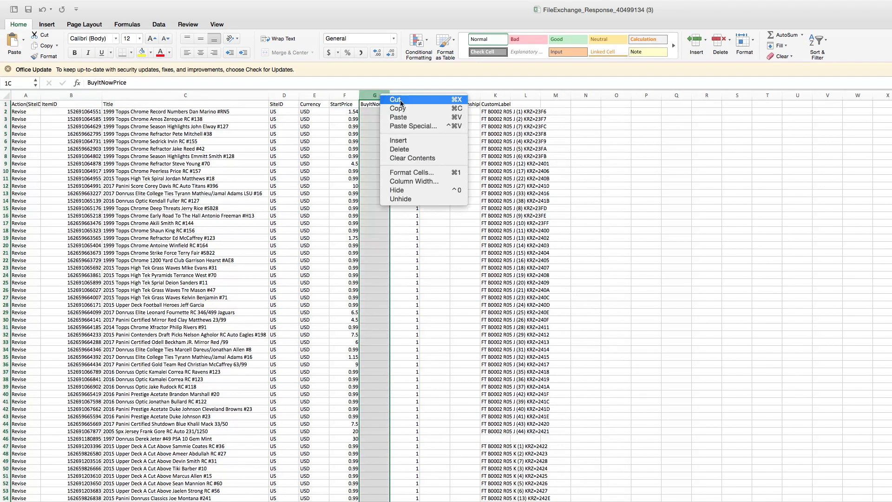
{"action": "left_click", "coordinate": [418, 149]}
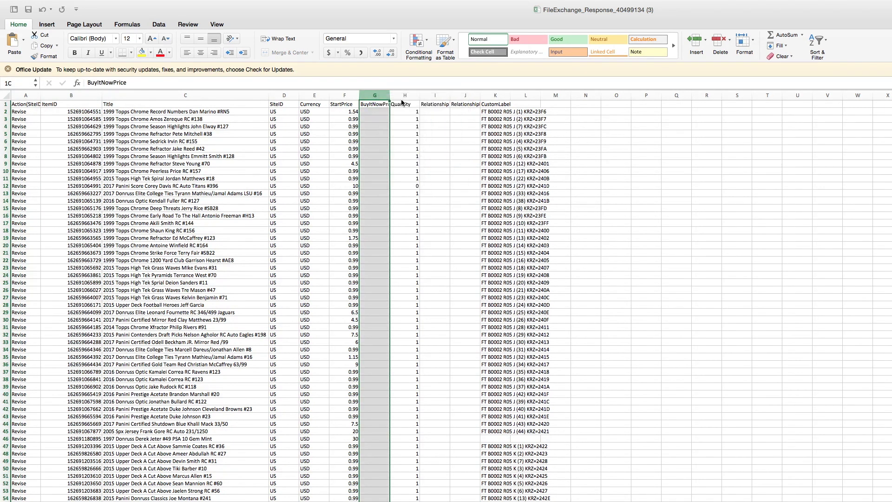
Insert two blank columns at G between StartPrice and Quantity and select G1
{"action": "right_click", "coordinate": [370, 96]}
{"action": "left_click", "coordinate": [387, 139]}
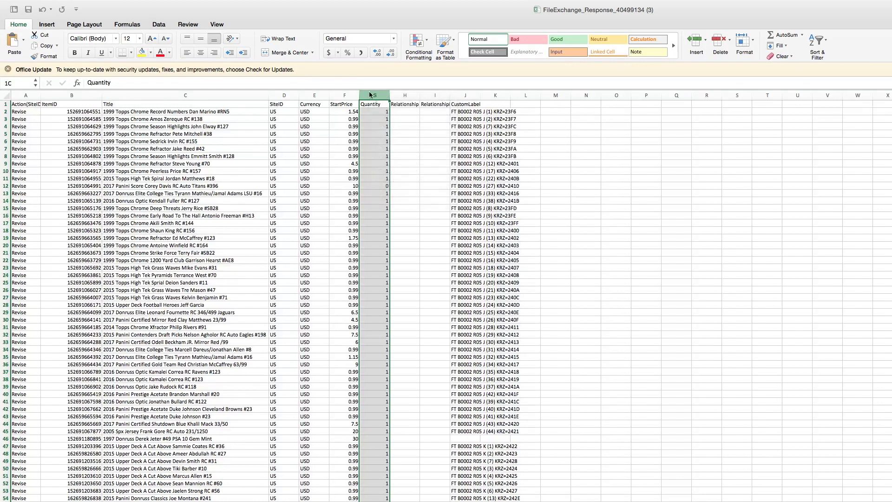
{"action": "right_click", "coordinate": [365, 96]}
{"action": "left_click", "coordinate": [382, 139]}
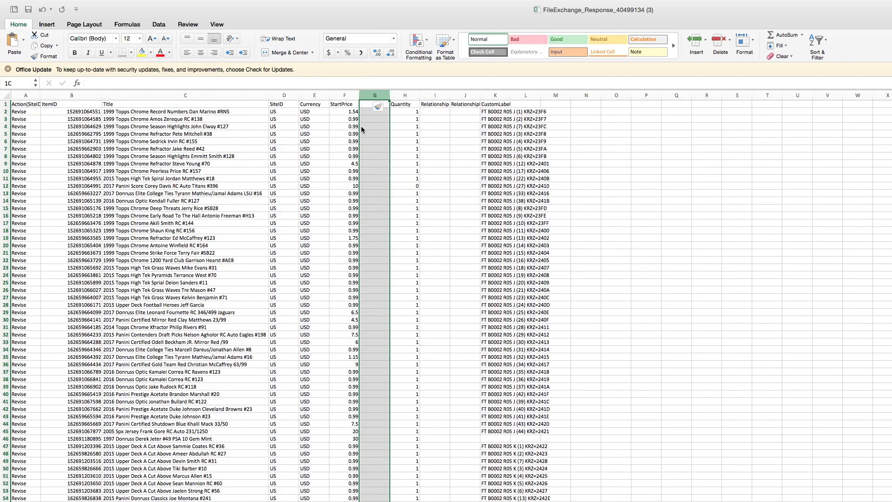
{"action": "left_click", "coordinate": [367, 106]}
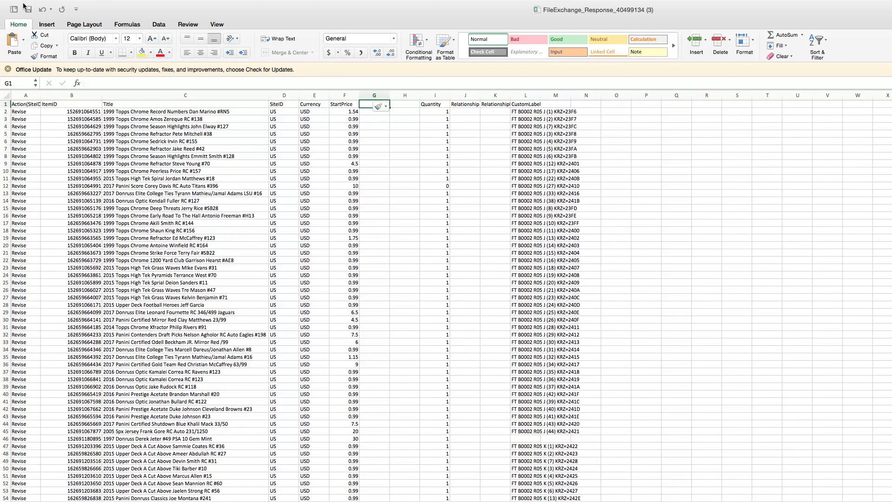
{"action": "left_click", "coordinate": [57, 5]}
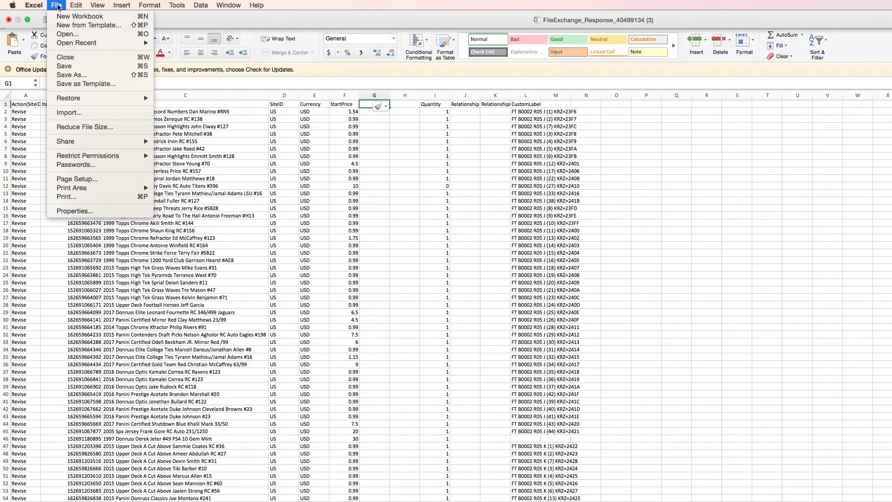
Save the edited listings as octfe4 in Documents, keeping Comma Separated Values format
{"action": "left_click", "coordinate": [76, 66]}
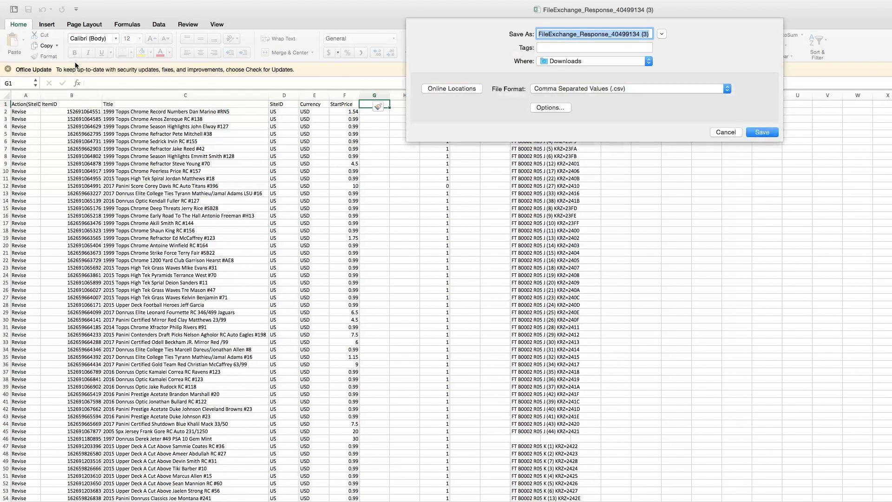
{"action": "type", "text": "octfe4"}
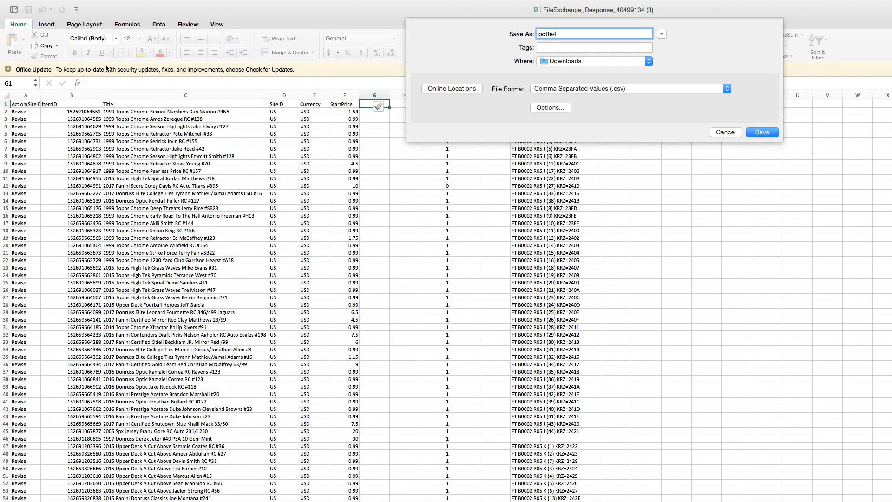
{"action": "left_click", "coordinate": [548, 61]}
{"action": "scroll", "coordinate": [584, 138], "scroll_direction": "down", "scroll_amount": 3}
{"action": "left_click", "coordinate": [584, 145]}
{"action": "left_click", "coordinate": [747, 132]}
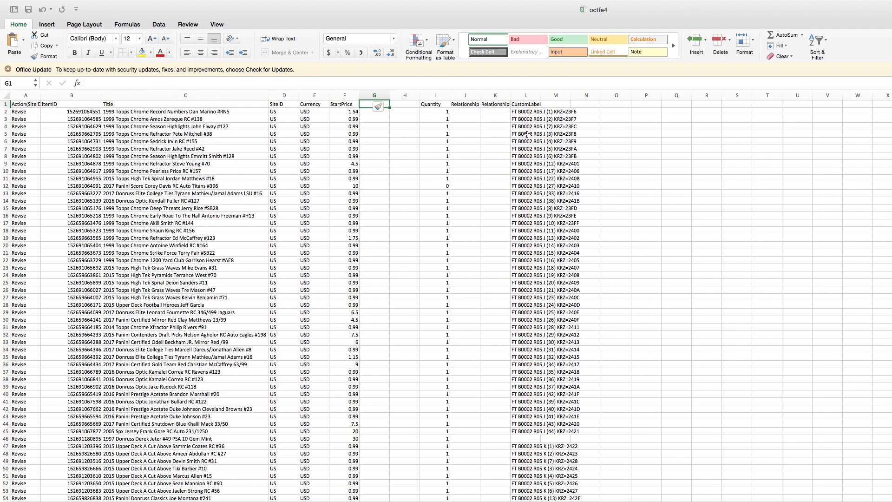
Label G1 'BestOfferEnabled' and H1 'MinimumBestOfferPrice' as the new column headers
{"action": "scroll", "coordinate": [346, 112], "scroll_direction": "right", "scroll_amount": 2}
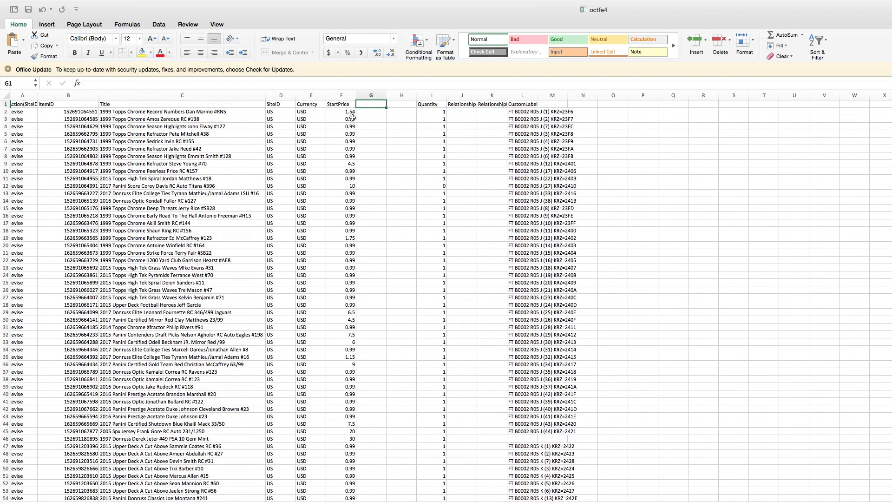
{"action": "scroll", "coordinate": [346, 112], "scroll_direction": "right", "scroll_amount": 1}
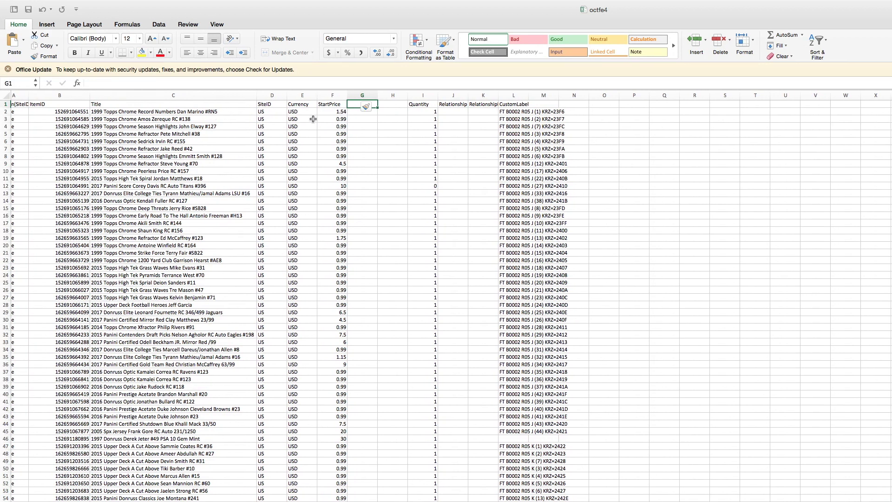
{"action": "scroll", "coordinate": [375, 116], "scroll_direction": "left", "scroll_amount": 2}
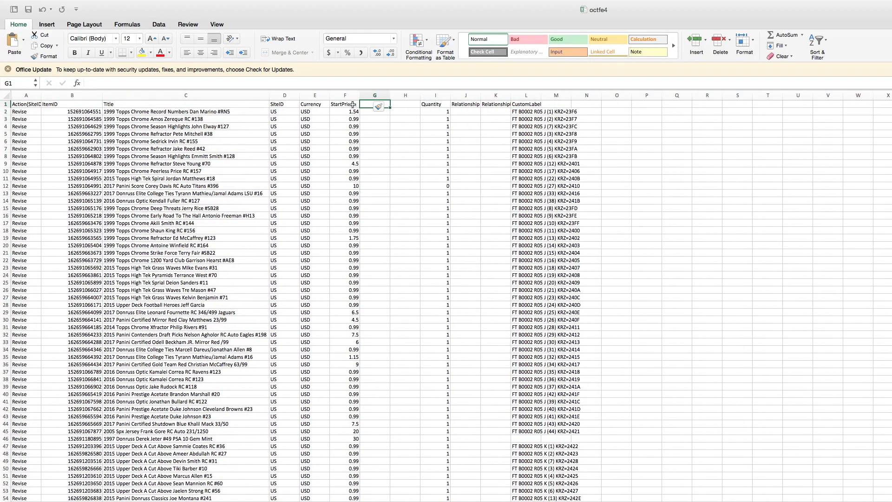
{"action": "key", "text": "F2"}
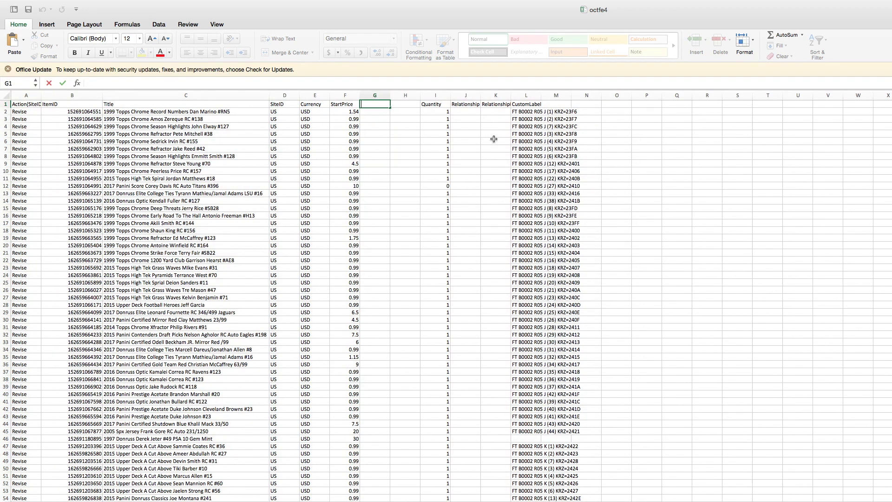
{"action": "type", "text": "BestOfferEnabled"}
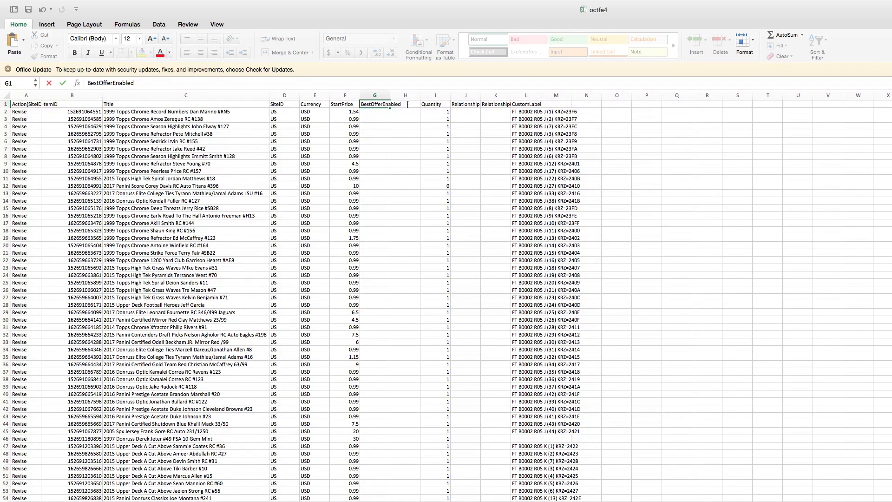
{"action": "left_click", "coordinate": [409, 107]}
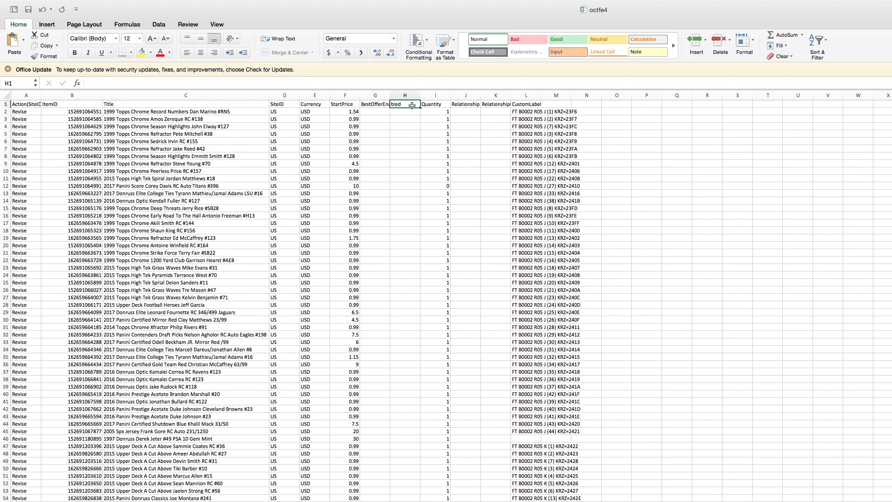
{"action": "type", "text": "Min"}
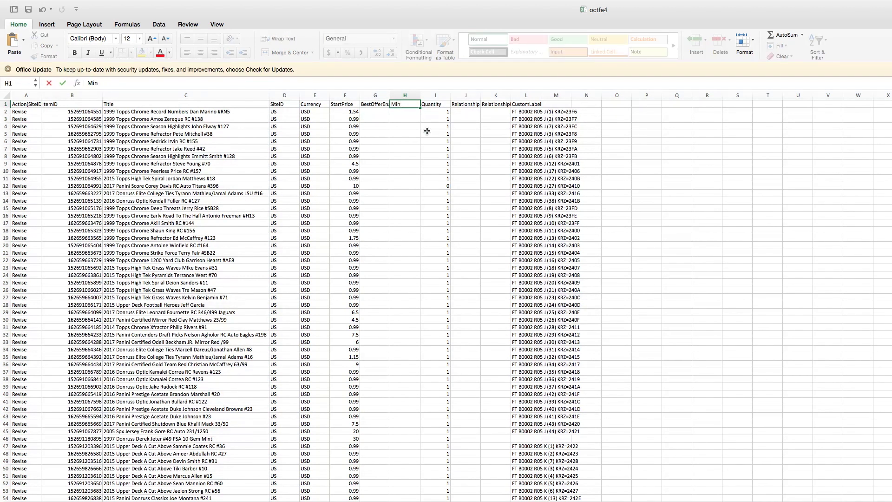
{"action": "type", "text": "imumBestOfferPrice"}
{"action": "key", "text": "Return"}
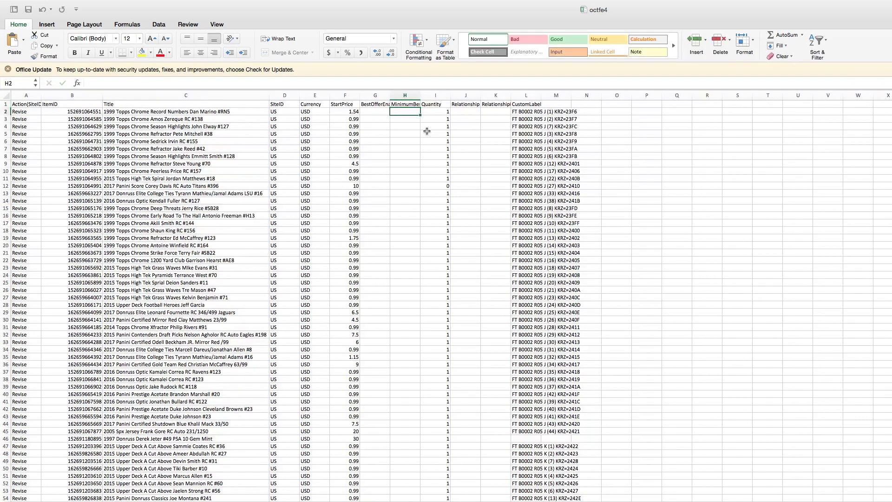
{"action": "left_click", "coordinate": [409, 102]}
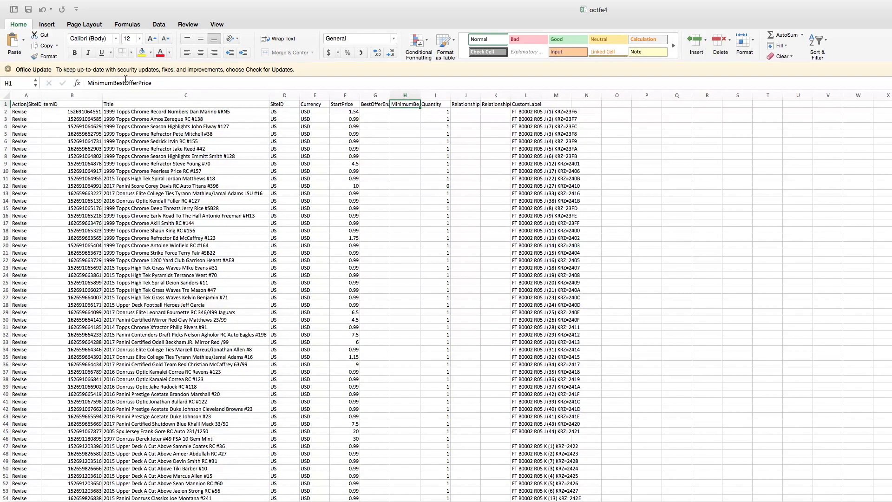
{"action": "left_click", "coordinate": [368, 124]}
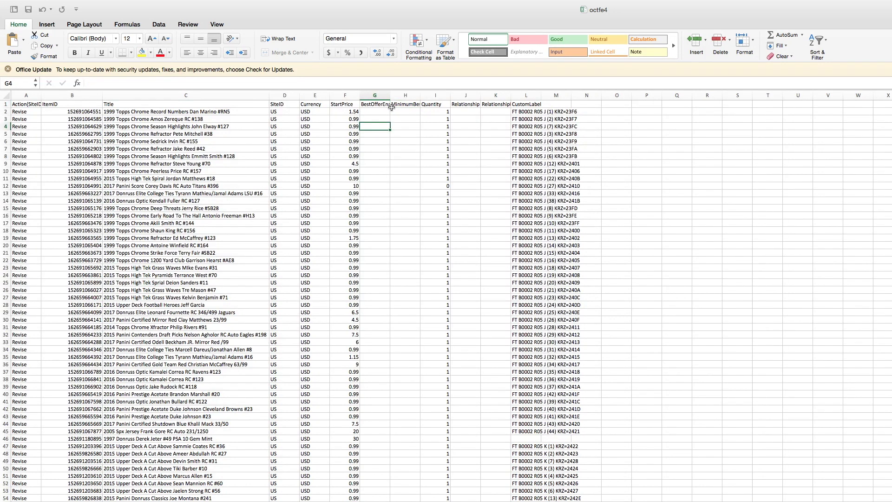
Change F2's StartPrice from 1.54 to 3 and enter 0 for BestOfferEnabled in G2
{"action": "left_click", "coordinate": [357, 112]}
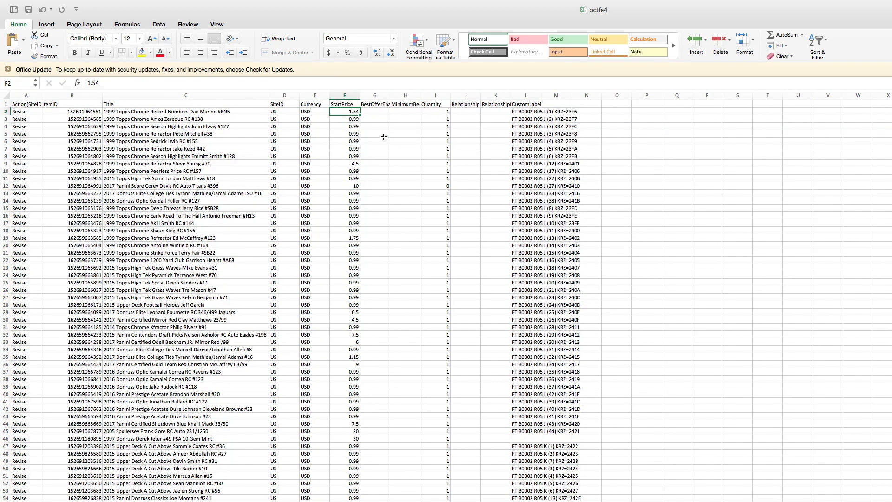
{"action": "type", "text": "3"}
{"action": "key", "text": "Tab"}
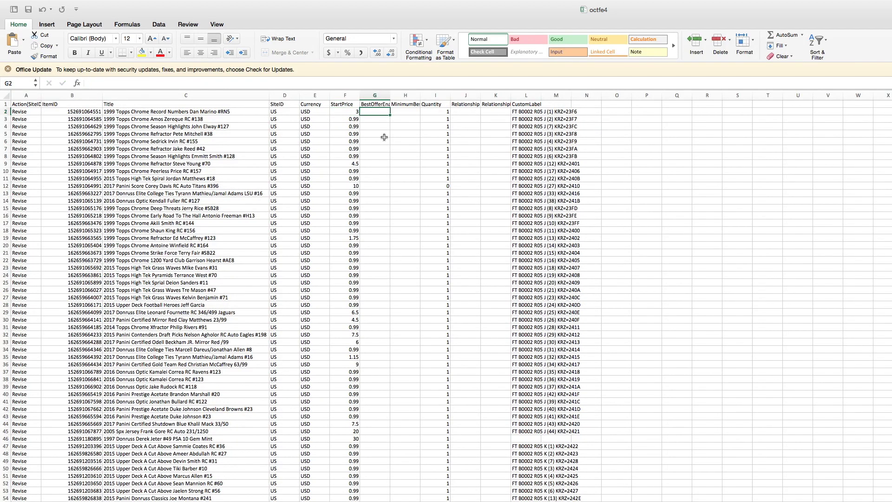
{"action": "type", "text": "1"}
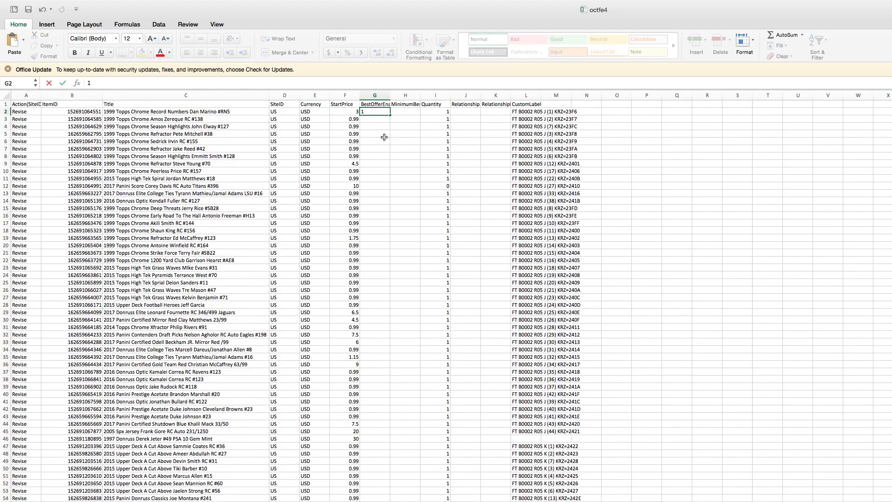
{"action": "key", "text": "BackSpace"}
{"action": "type", "text": "1"}
{"action": "key", "text": "BackSpace"}
{"action": "key", "text": "Return"}
{"action": "key", "text": "Left"}
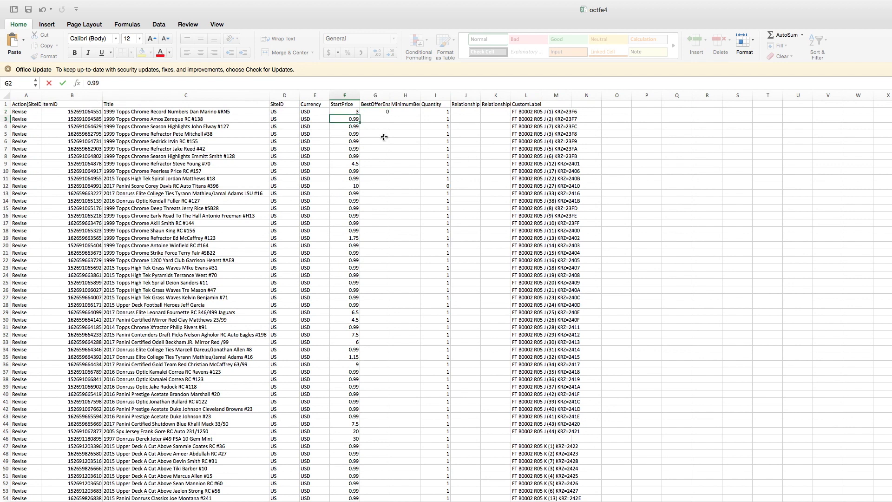
{"action": "scroll", "coordinate": [371, 215], "scroll_direction": "down", "scroll_amount": 2}
Set F32 to 6.95, G32 to 1 and the H32 minimum offer to 3
{"action": "scroll", "coordinate": [372, 215], "scroll_direction": "down", "scroll_amount": 1}
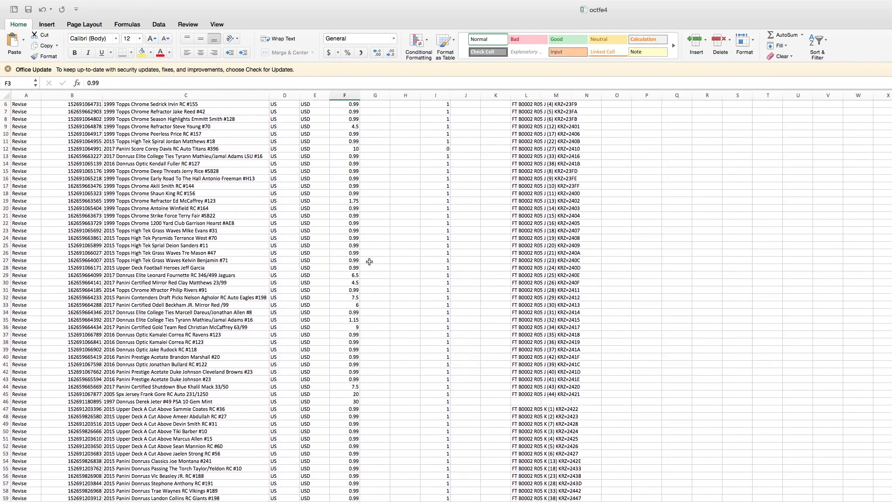
{"action": "left_click", "coordinate": [354, 300]}
{"action": "type", "text": "6.95"}
{"action": "key", "text": "Tab"}
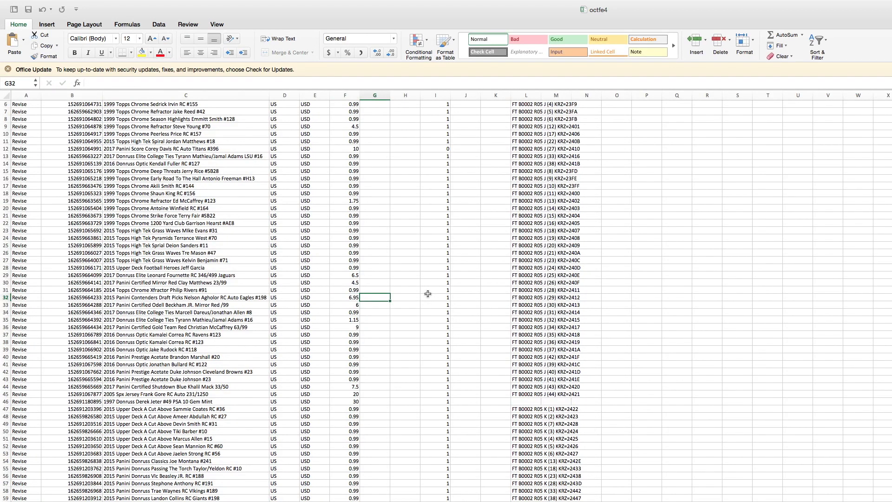
{"action": "type", "text": "1"}
{"action": "key", "text": "Tab"}
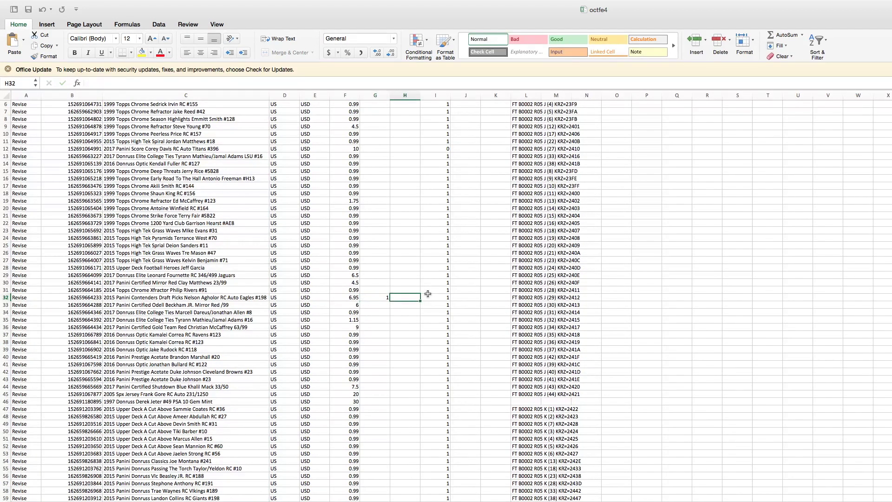
{"action": "type", "text": "3"}
{"action": "key", "text": "Return"}
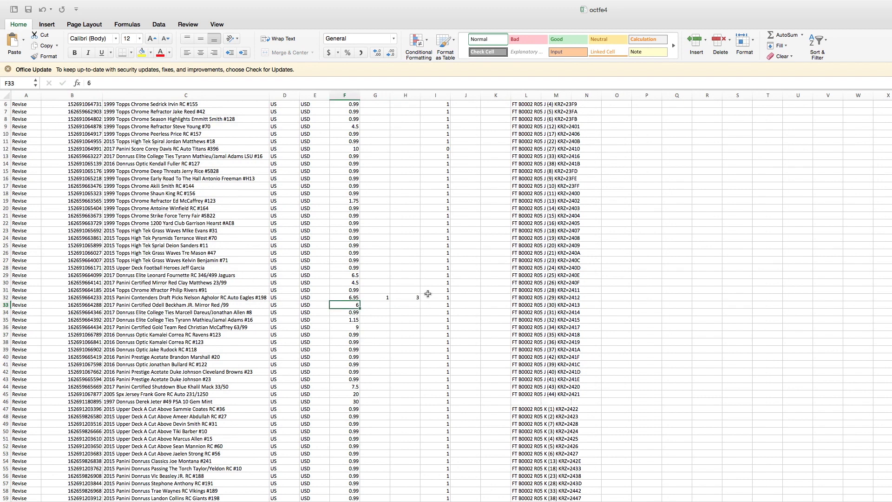
{"action": "scroll", "coordinate": [372, 297], "scroll_direction": "up", "scroll_amount": 3}
{"action": "scroll", "coordinate": [411, 201], "scroll_direction": "down", "scroll_amount": 2}
{"action": "scroll", "coordinate": [408, 144], "scroll_direction": "up", "scroll_amount": 2}
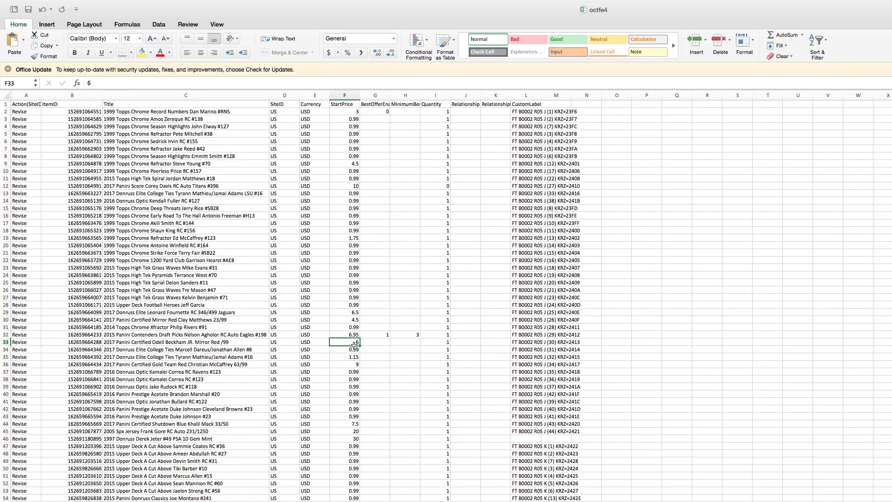
{"action": "scroll", "coordinate": [355, 344], "scroll_direction": "down", "scroll_amount": 3}
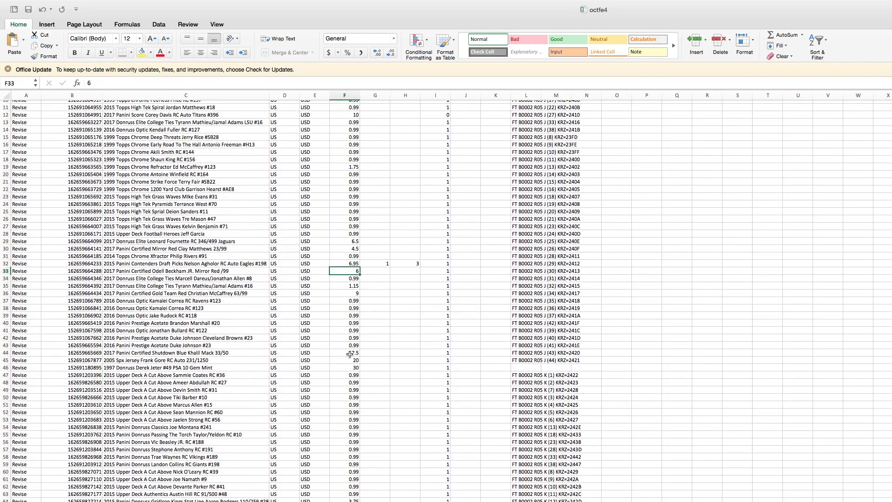
Set row 44's price to 6.99 and enable best offer with a 3.5 minimum
{"action": "left_click", "coordinate": [350, 355]}
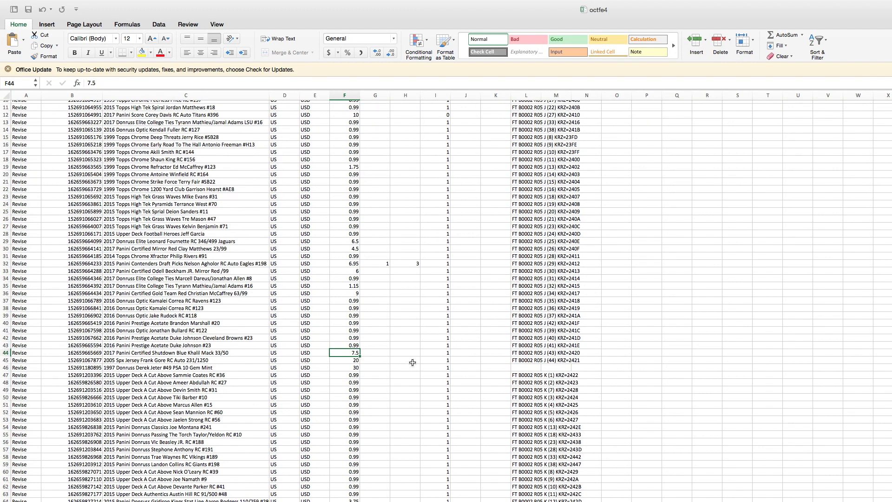
{"action": "key", "text": "Right"}
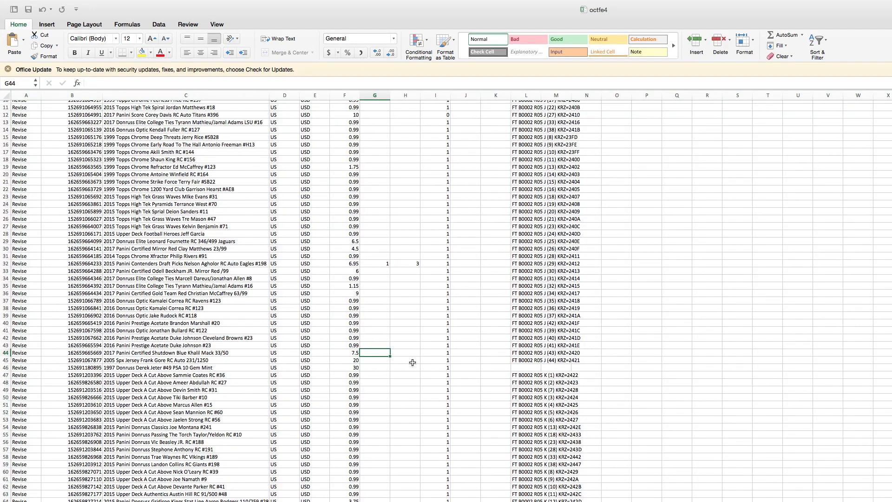
{"action": "type", "text": "1"}
{"action": "key", "text": "Right"}
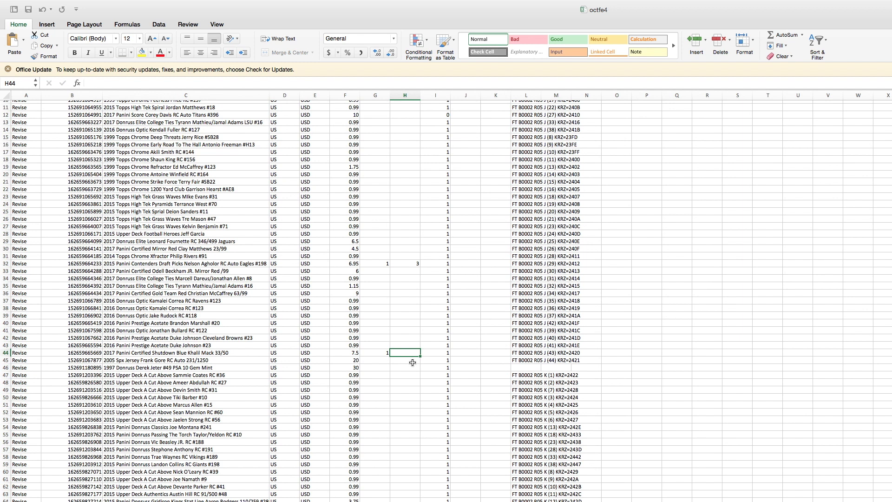
{"action": "type", "text": "3.5"}
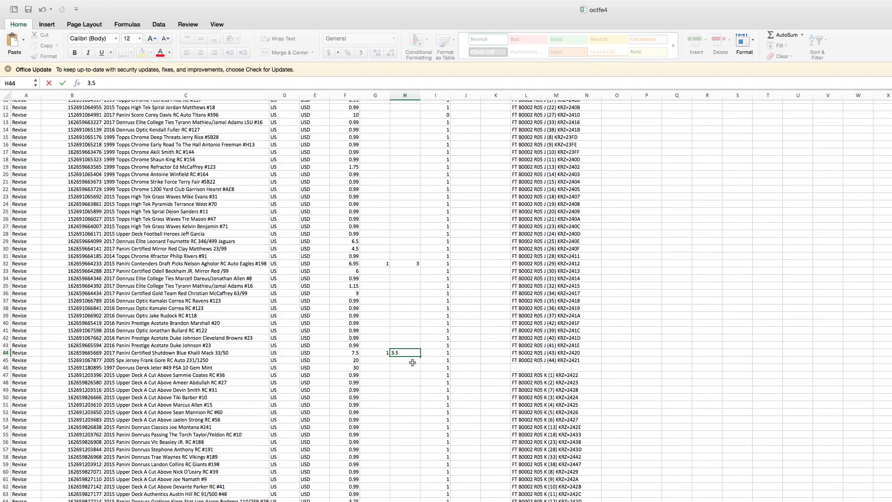
{"action": "left_click", "coordinate": [359, 353]}
{"action": "type", "text": "6.99"}
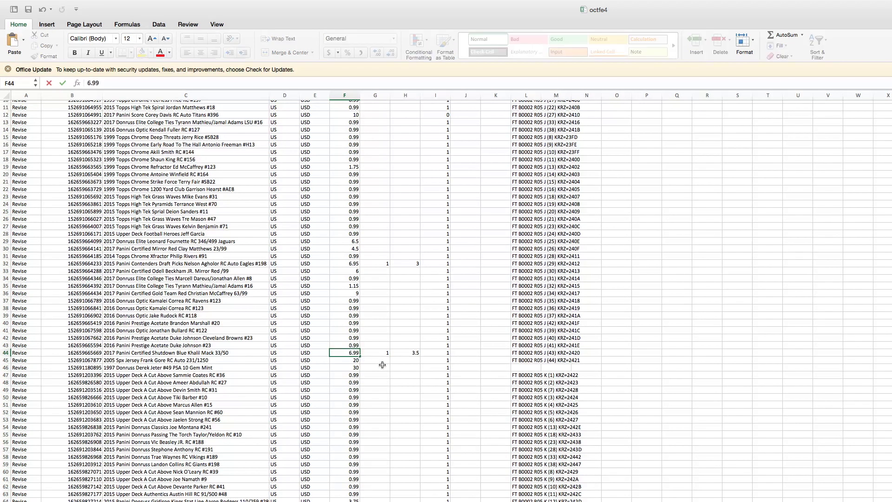
{"action": "key", "text": "Return"}
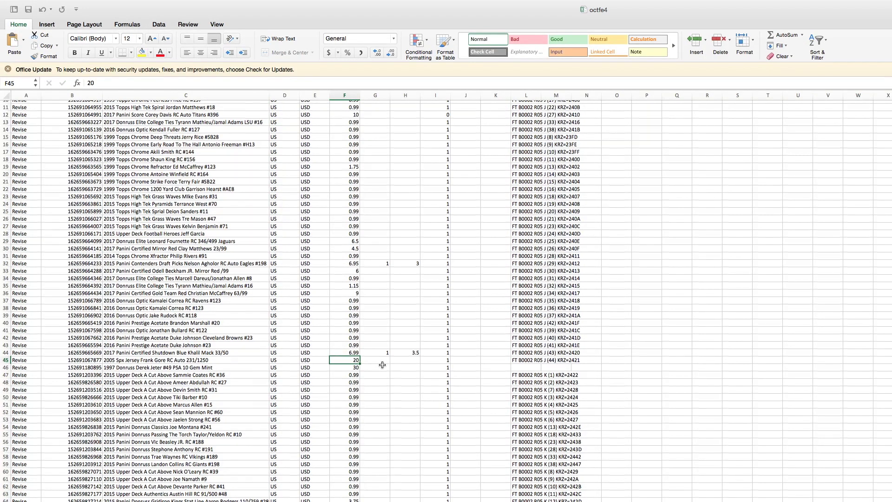
Drop row 115's price from 69.99 to 65, best offer on with minimum 30
{"action": "scroll", "coordinate": [382, 365], "scroll_direction": "down", "scroll_amount": 20}
{"action": "scroll", "coordinate": [382, 365], "scroll_direction": "down", "scroll_amount": 1}
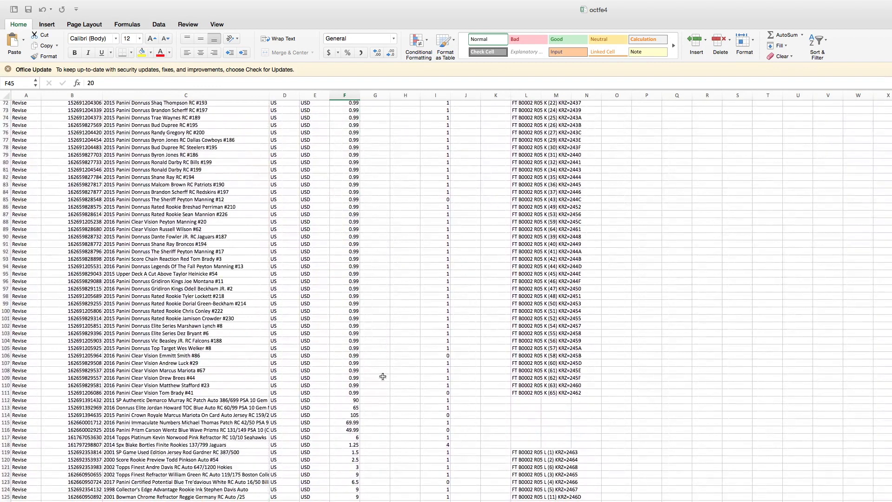
{"action": "left_click", "coordinate": [359, 422]}
{"action": "type", "text": "65"}
{"action": "key", "text": "Tab"}
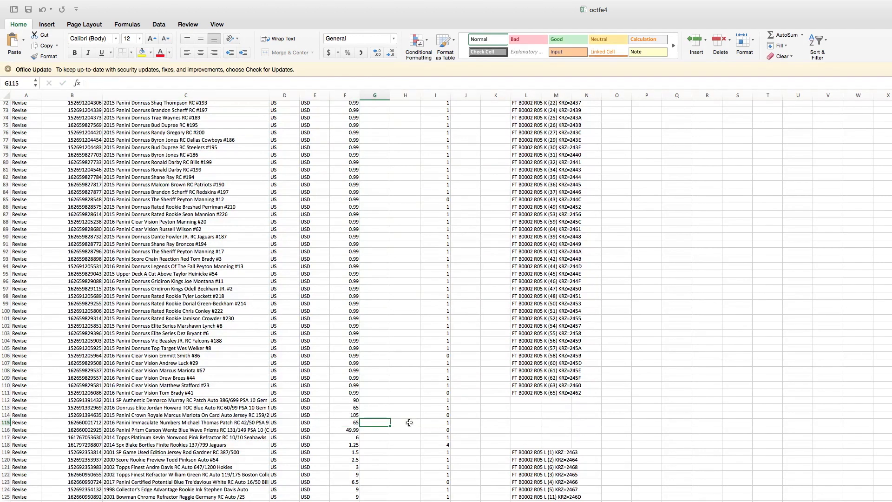
{"action": "type", "text": "1"}
{"action": "key", "text": "Tab"}
{"action": "type", "text": "30"}
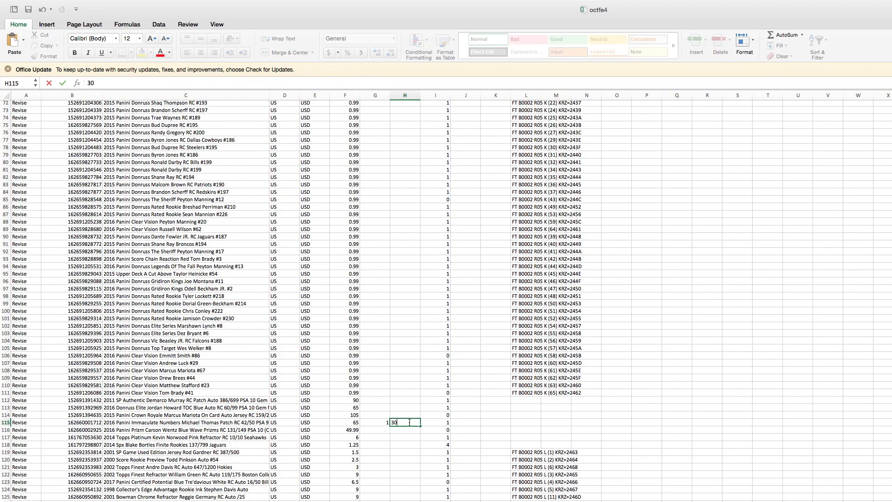
{"action": "key", "text": "Return"}
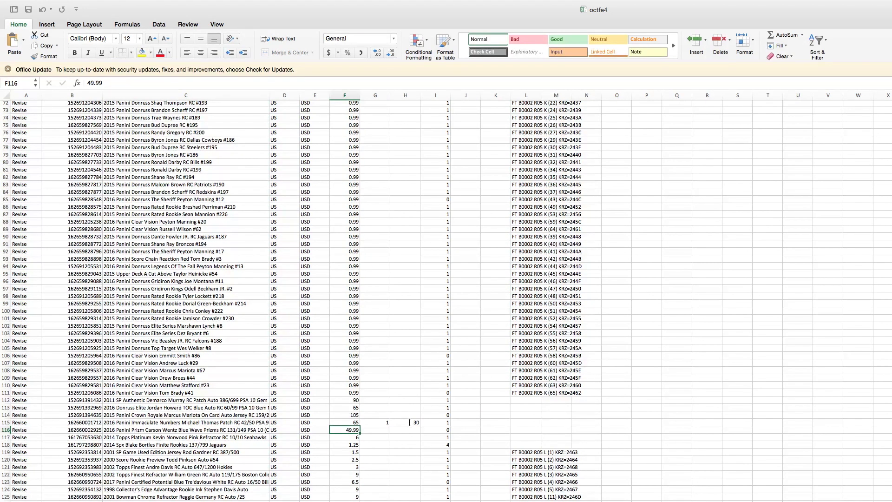
Cut row 146's price from 5.95 to 5.45, best offer on with minimum 2.5
{"action": "scroll", "coordinate": [409, 423], "scroll_direction": "down", "scroll_amount": 10}
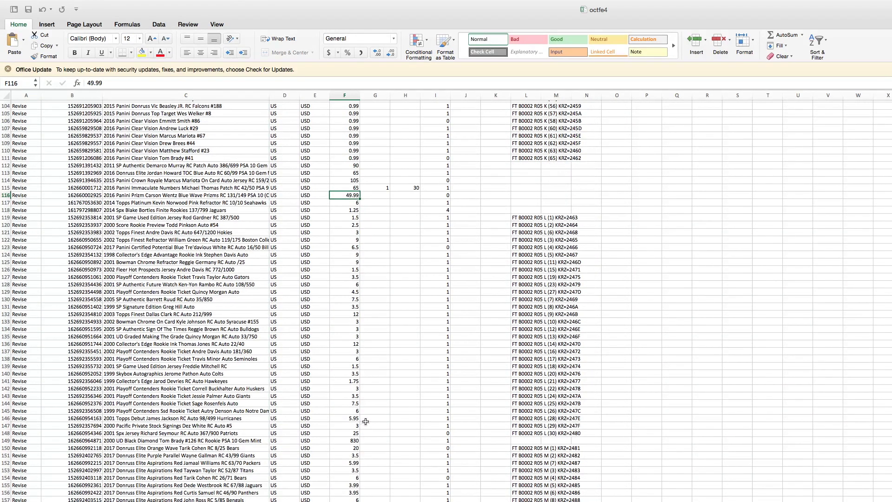
{"action": "left_click", "coordinate": [358, 419]}
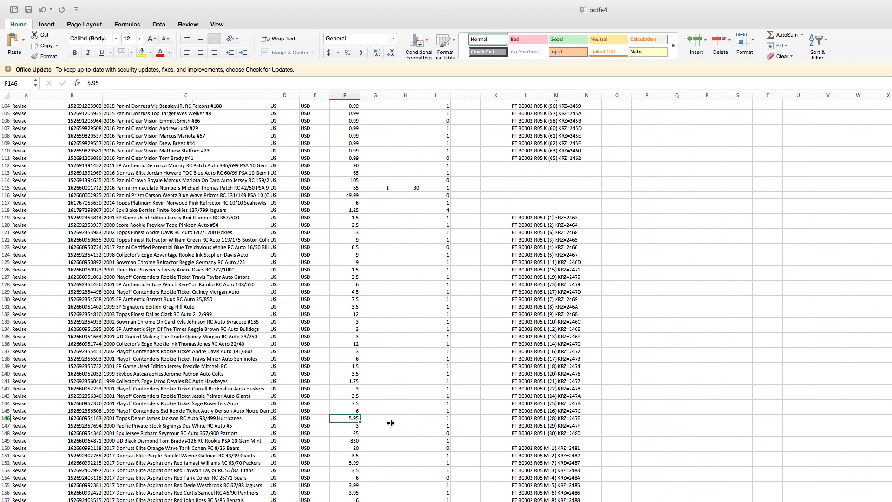
{"action": "type", "text": "5.45"}
{"action": "key", "text": "Tab"}
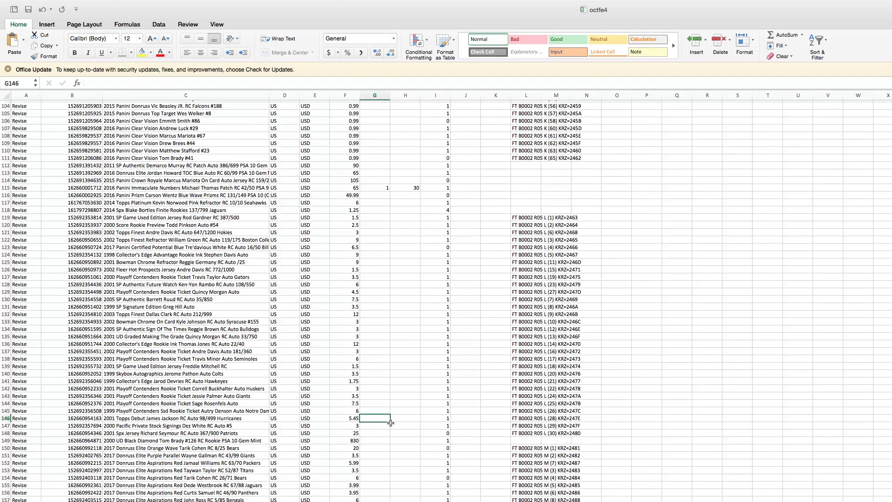
{"action": "type", "text": "1"}
{"action": "key", "text": "Tab"}
{"action": "type", "text": "2.5"}
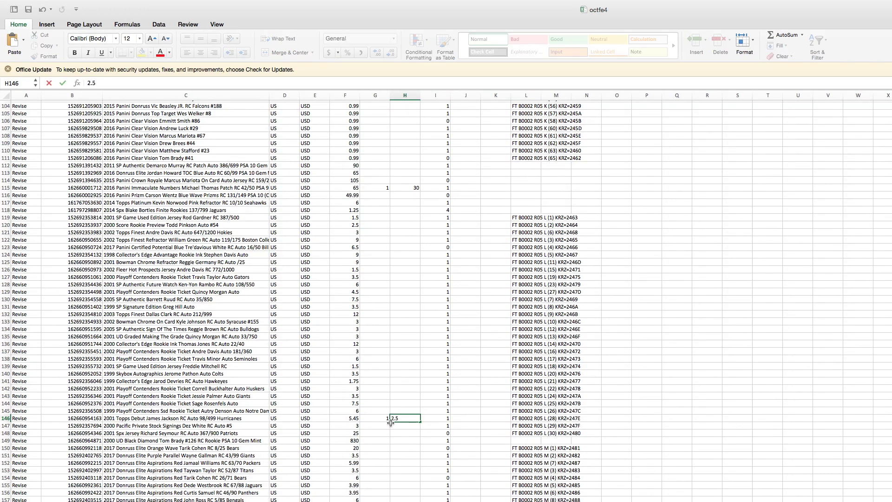
{"action": "key", "text": "Return"}
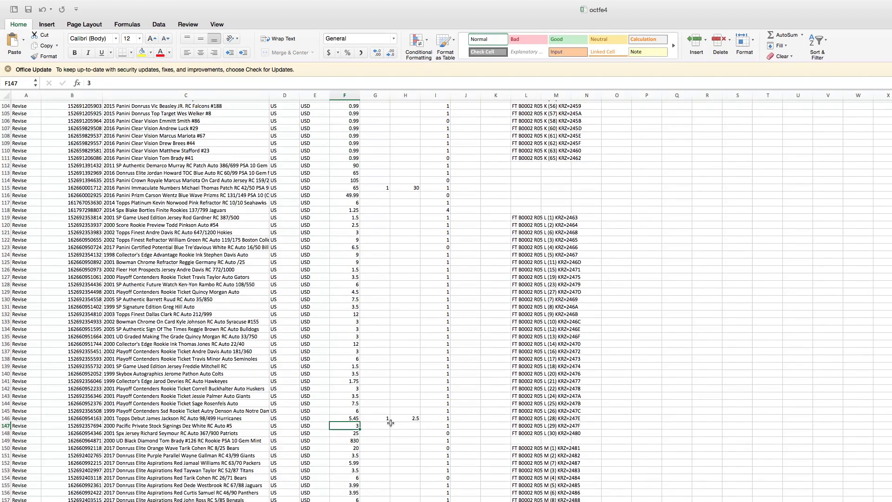
Lower row 155's price from 3.99 to 3.5 and leave best offer off (0)
{"action": "left_click", "coordinate": [354, 486]}
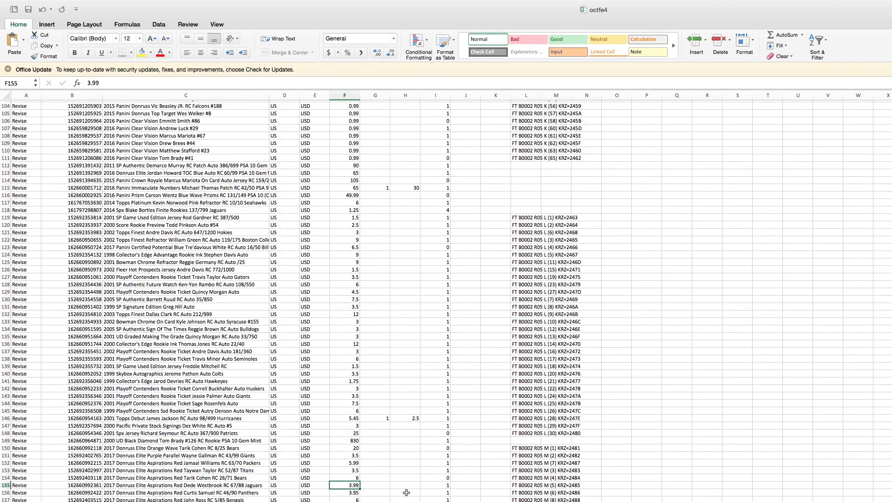
{"action": "type", "text": "3.5"}
{"action": "key", "text": "Tab"}
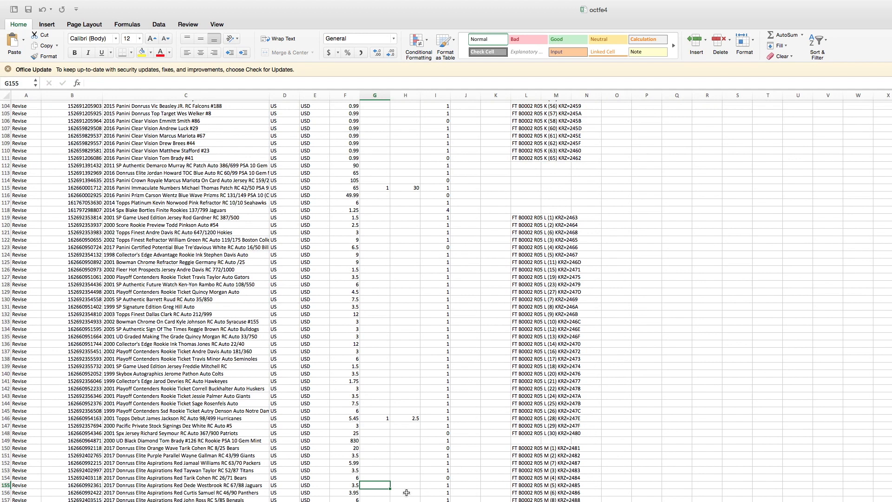
{"action": "type", "text": "0"}
{"action": "key", "text": "Return"}
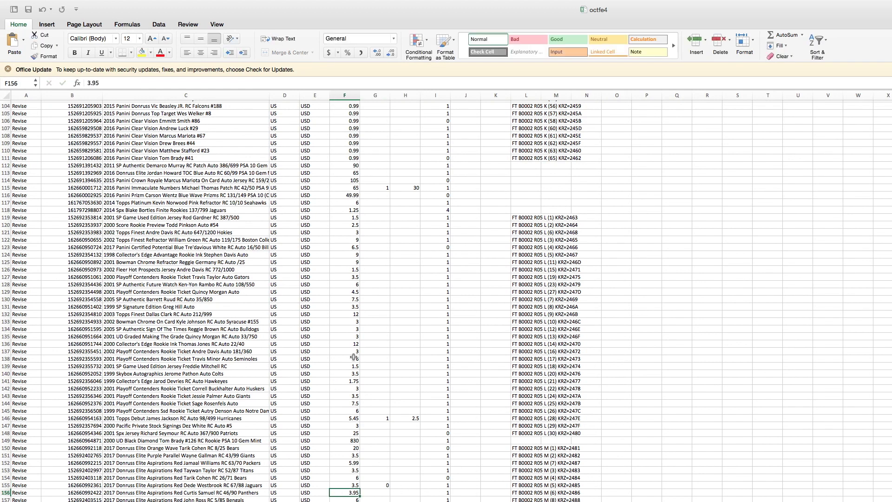
Save the octfe4 listings sheet
{"action": "left_click", "coordinate": [29, 10]}
{"action": "mouse_move", "coordinate": [35, 1]}
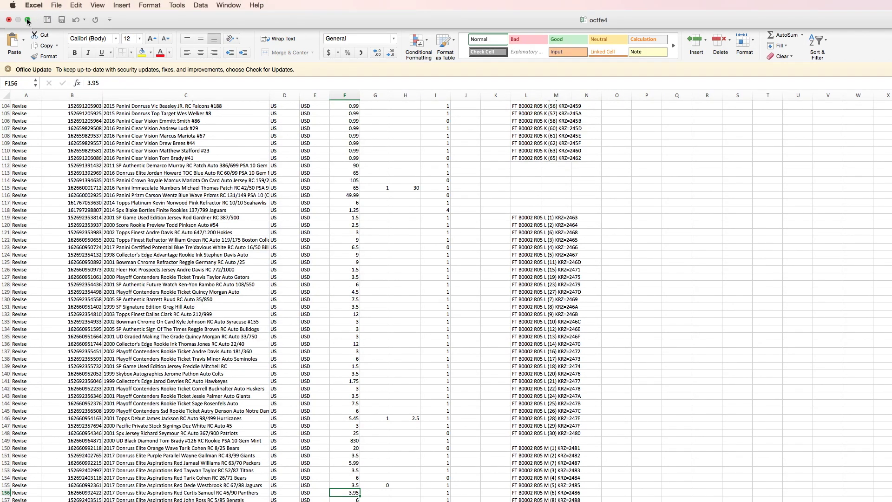
{"action": "scroll", "coordinate": [326, 116], "scroll_direction": "up", "scroll_amount": 20}
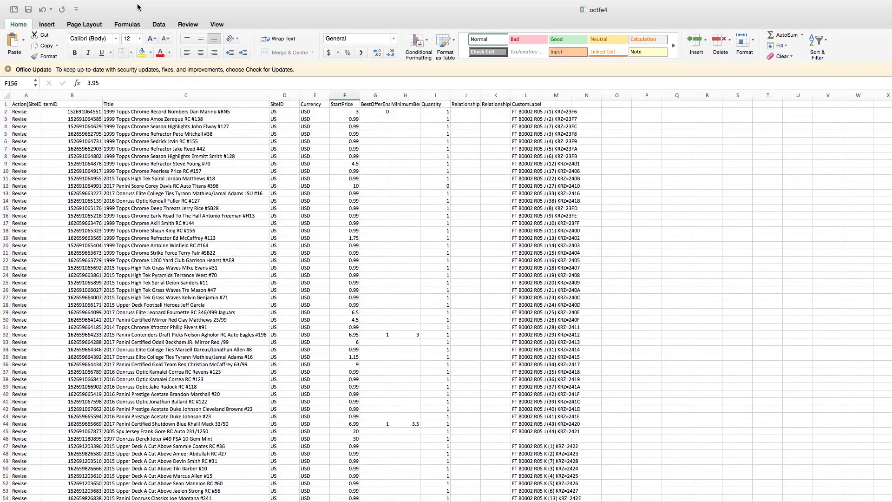
Take Excel out of full screen and switch to the eBay download-request email in Chrome
{"action": "mouse_move", "coordinate": [85, 2]}
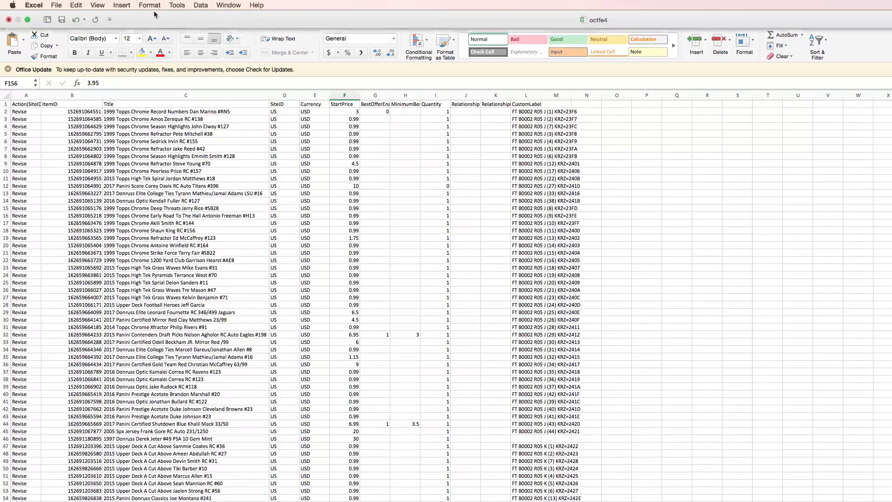
{"action": "left_click", "coordinate": [27, 20]}
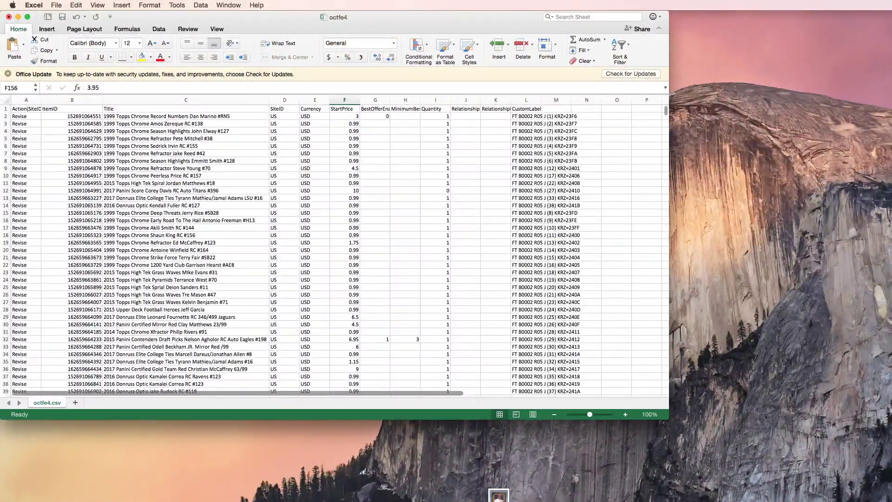
{"action": "key", "text": "super+Tab"}
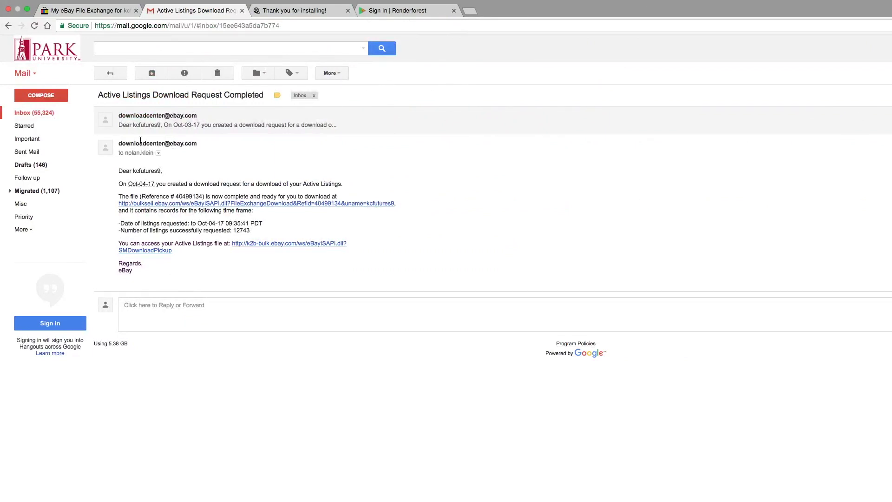
Open the File Exchange upload page and enter the account e-mail address
{"action": "left_click", "coordinate": [121, 13]}
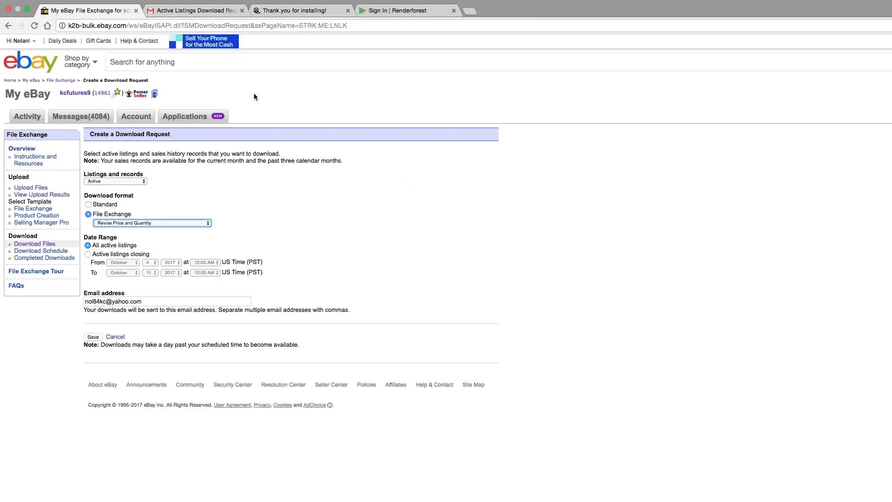
{"action": "left_click", "coordinate": [39, 189]}
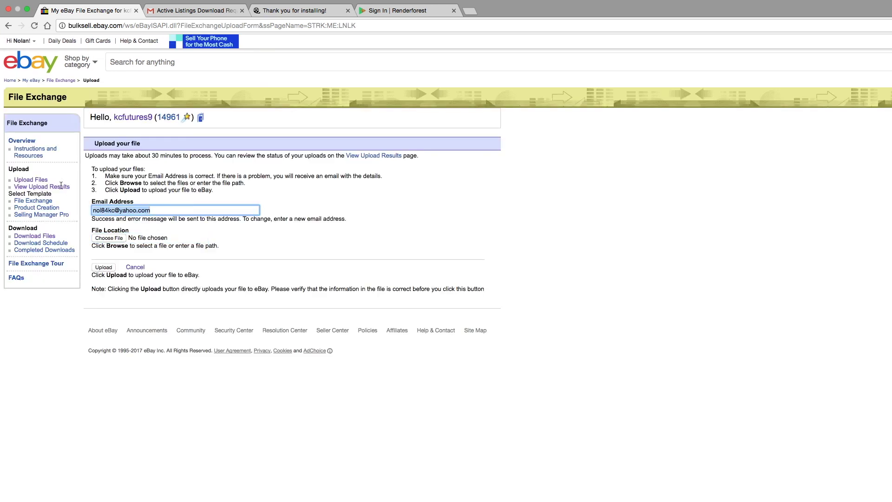
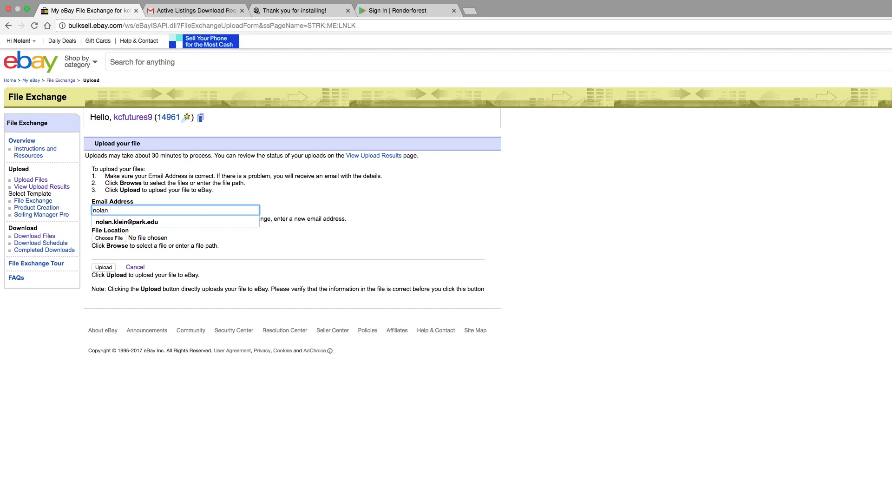
Choose octfe4.csv as the upload file and submit it
{"action": "left_click", "coordinate": [122, 240]}
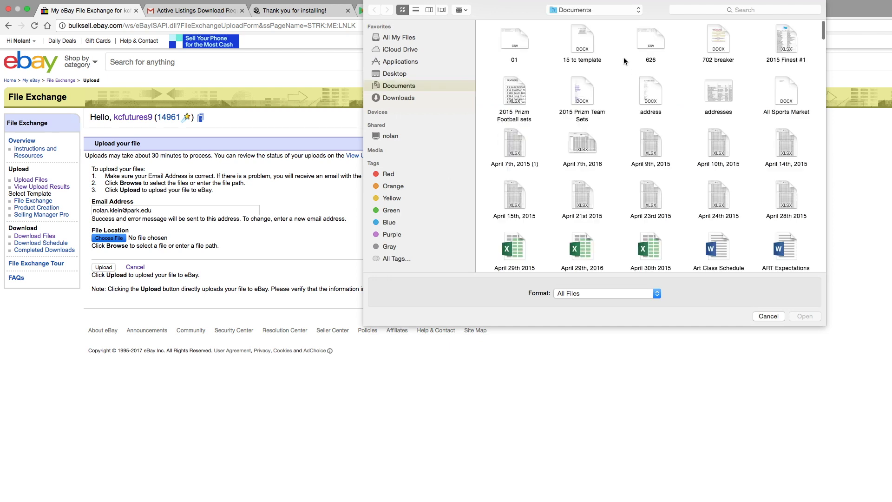
{"action": "left_click", "coordinate": [686, 11]}
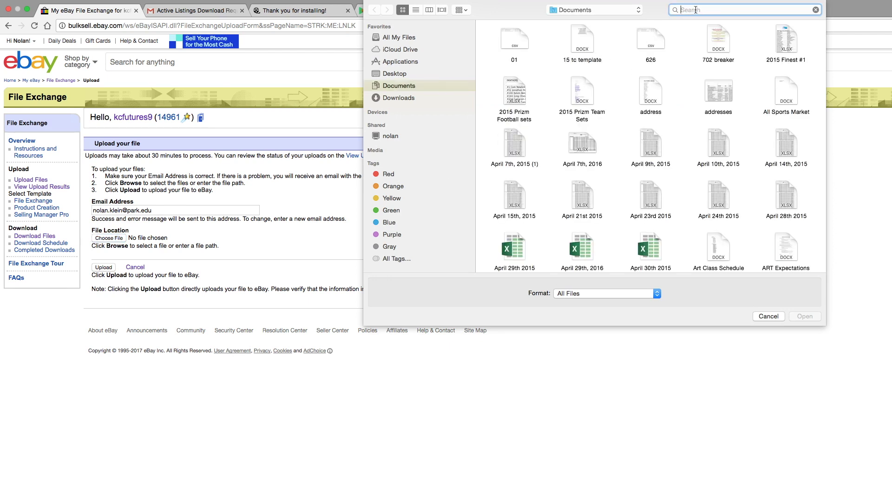
{"action": "type", "text": "octfe"}
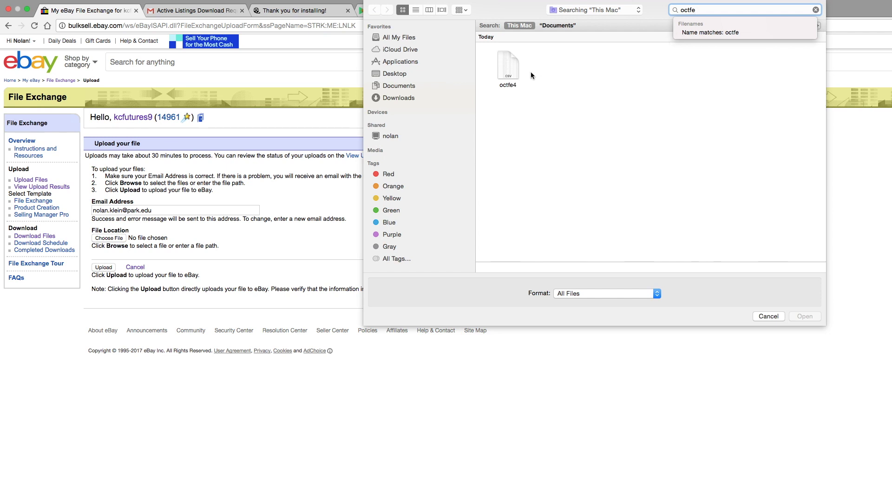
{"action": "left_click", "coordinate": [518, 72]}
{"action": "key", "text": "Return"}
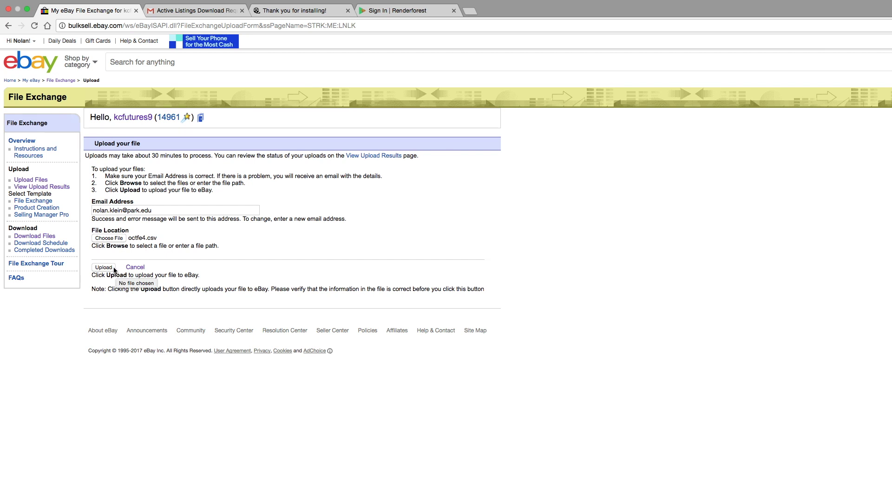
{"action": "left_click", "coordinate": [113, 268]}
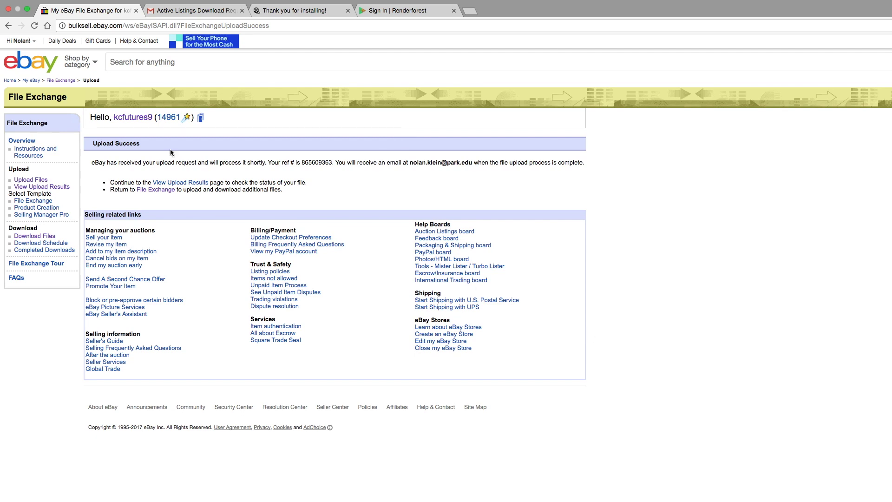
{"action": "left_click", "coordinate": [27, 9]}
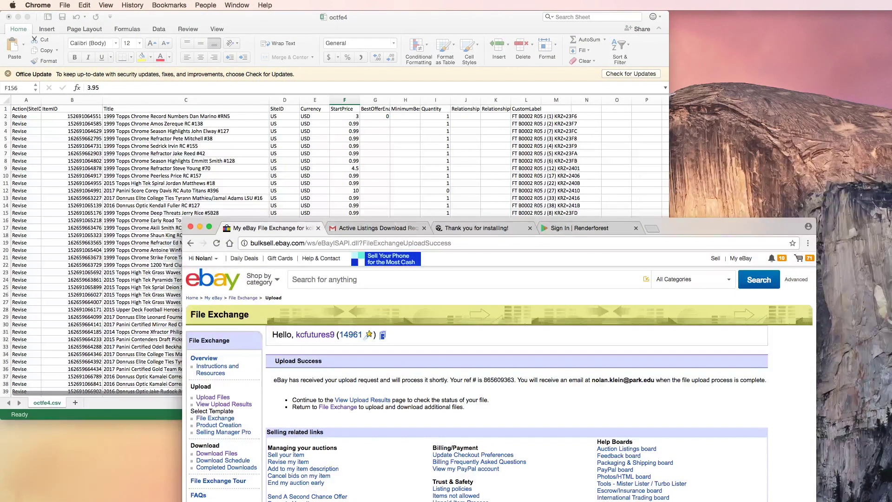
Return to Chrome from OBS, expand the browser, and open the seller's eBay store page
{"action": "key", "text": "super+Tab"}
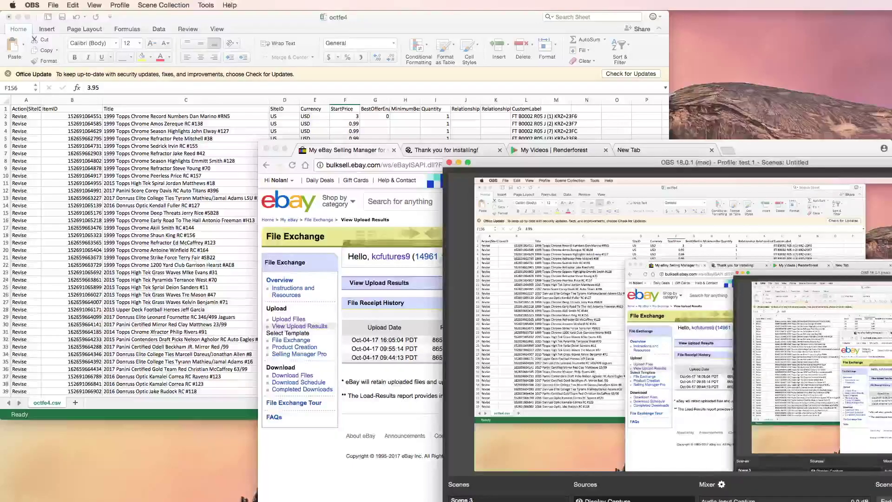
{"action": "key", "text": "super+Tab"}
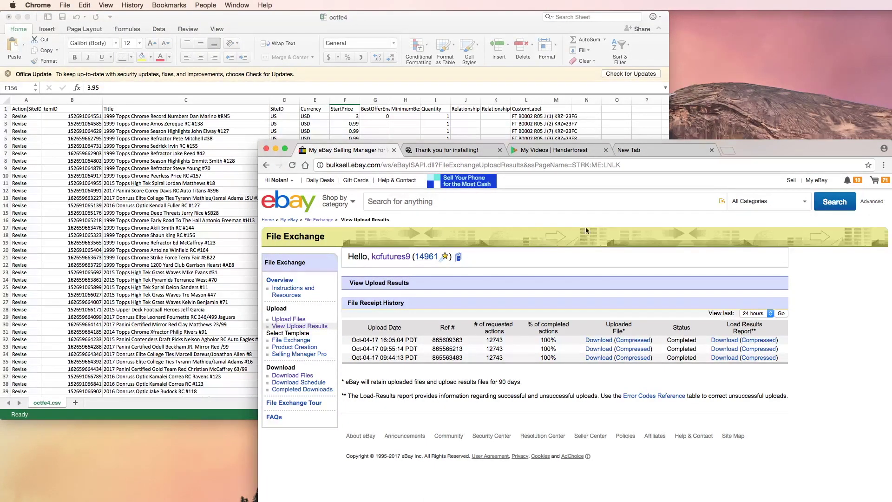
{"action": "left_click", "coordinate": [286, 151]}
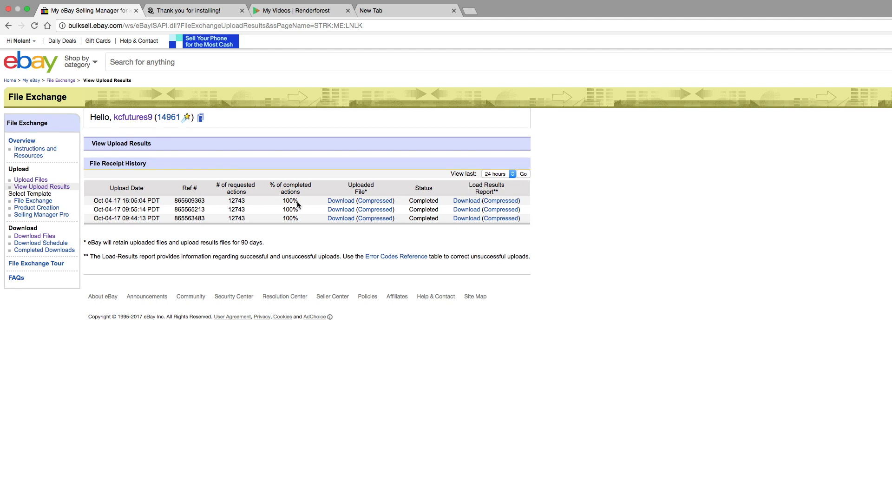
{"action": "left_click", "coordinate": [201, 119]}
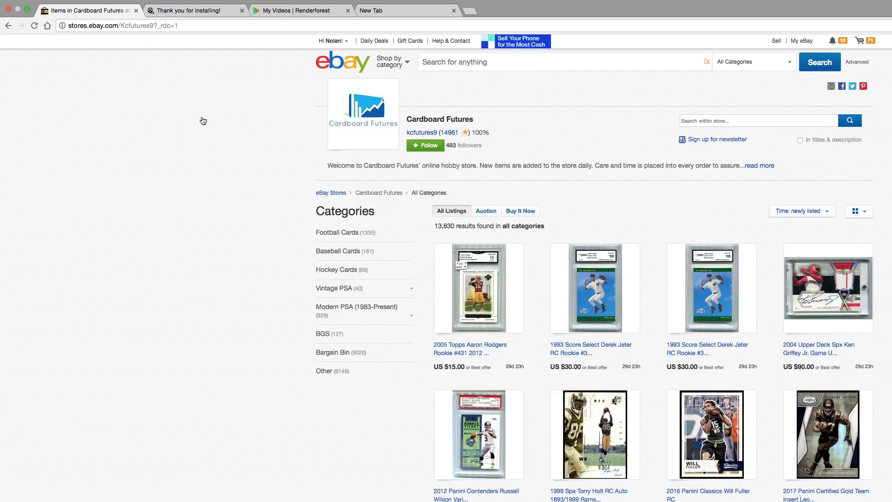
Search the store for 'dan malino 1999' and view the 1999 Topps Chrome Dan Marino listing
{"action": "left_click", "coordinate": [789, 125]}
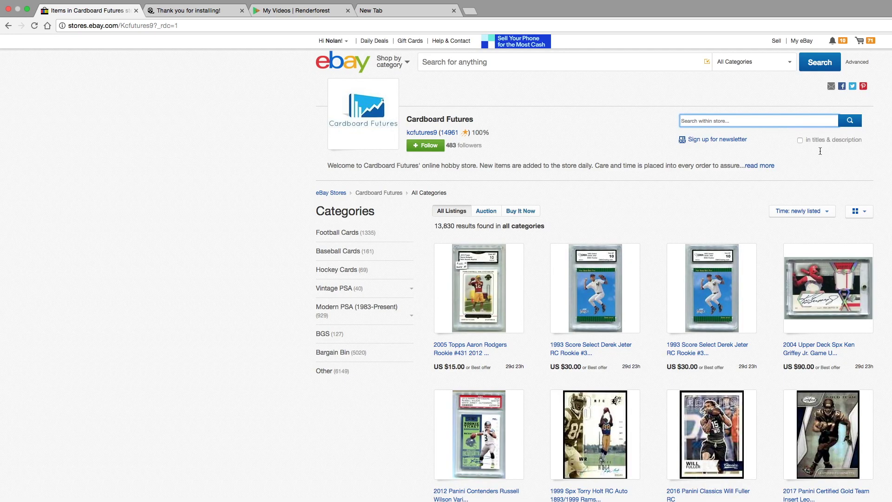
{"action": "type", "text": "dan mal"}
{"action": "type", "text": "ino 1999"}
{"action": "key", "text": "Return"}
{"action": "left_click", "coordinate": [623, 290]}
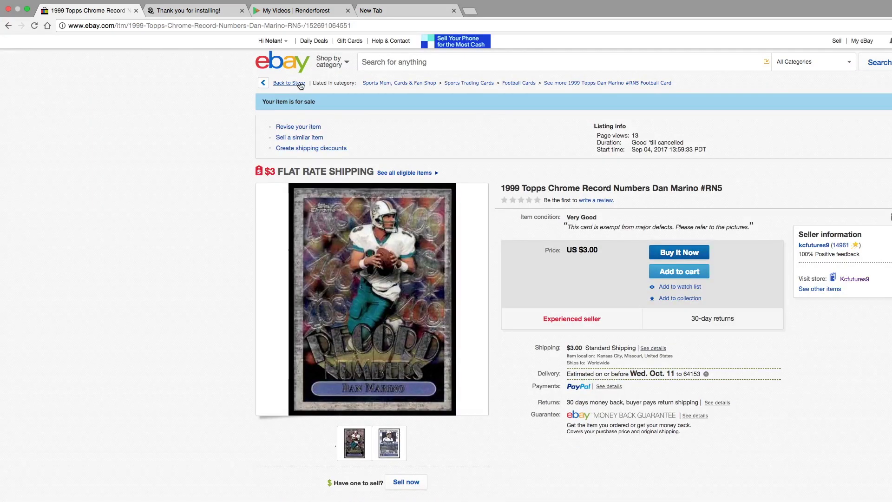
{"action": "left_click", "coordinate": [292, 83]}
Search the store for 'nelson conten', then for 'khalil mack shutdown'
{"action": "left_click", "coordinate": [726, 123]}
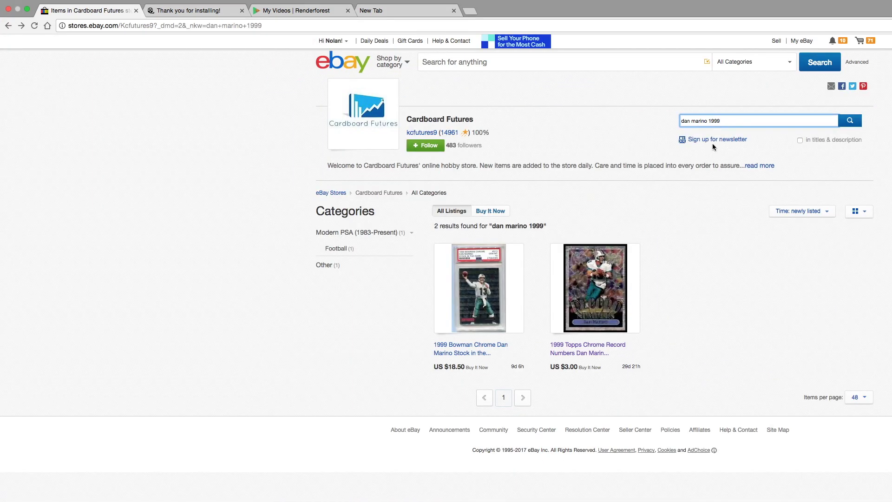
{"action": "key", "text": "super+a"}
{"action": "key", "text": "BackSpace"}
{"action": "type", "text": "nelson "}
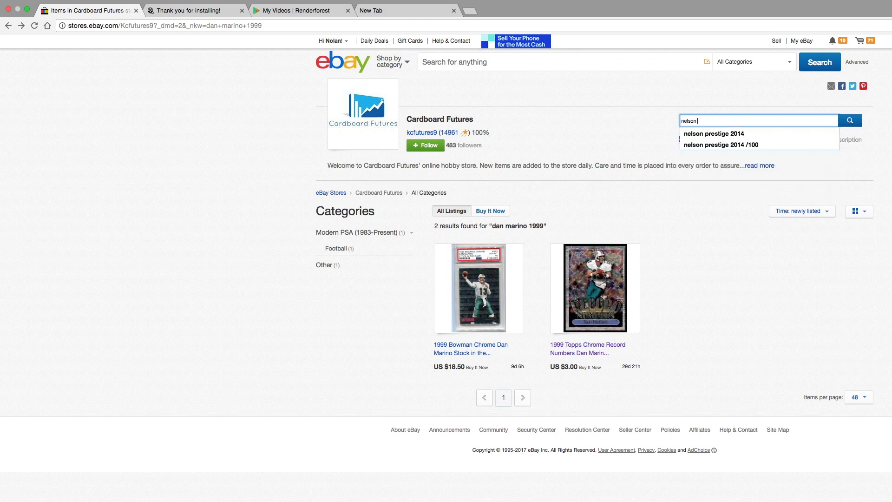
{"action": "type", "text": "contenders"}
{"action": "key", "text": "Return"}
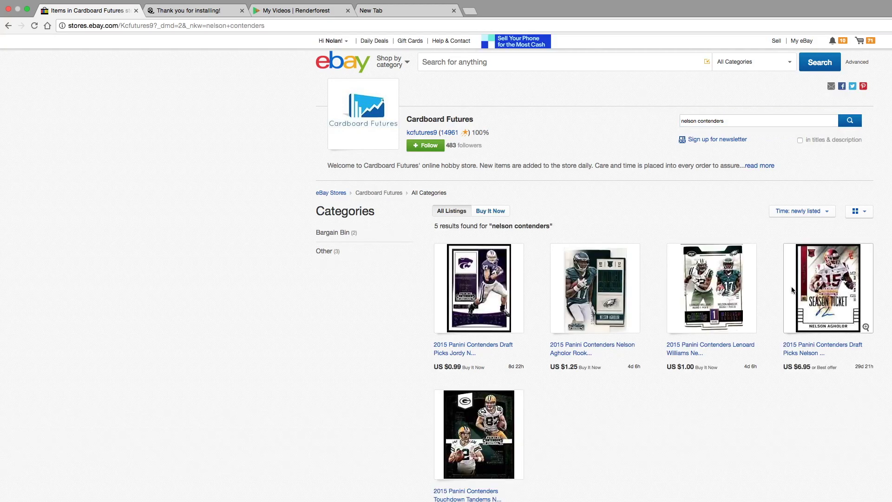
{"action": "left_click", "coordinate": [742, 122]}
{"action": "key", "text": "super+a"}
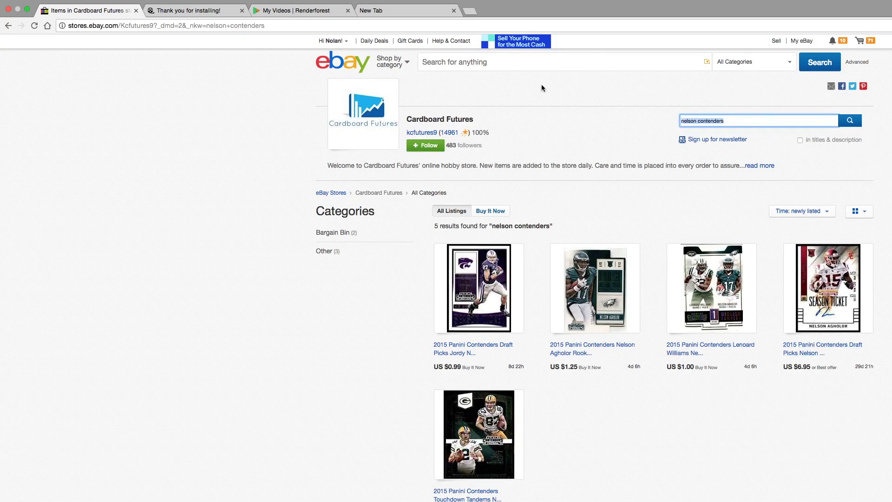
{"action": "type", "text": "khalil"}
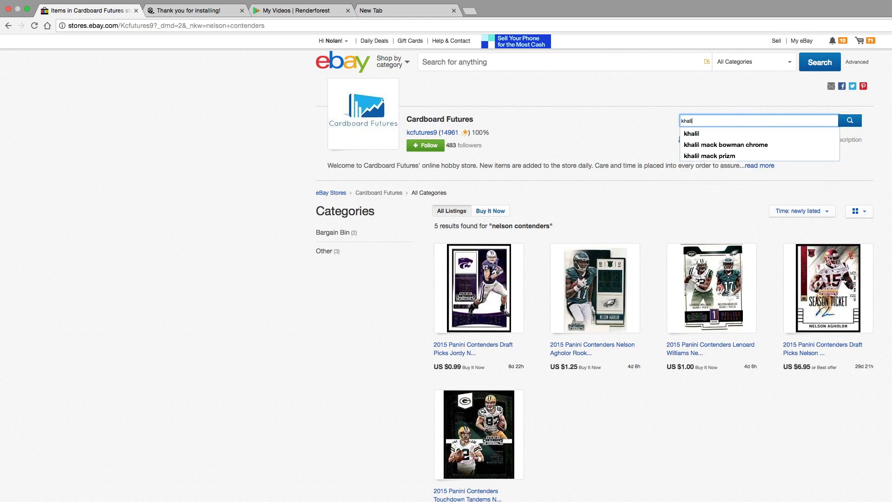
{"action": "type", "text": " mack shutdown"}
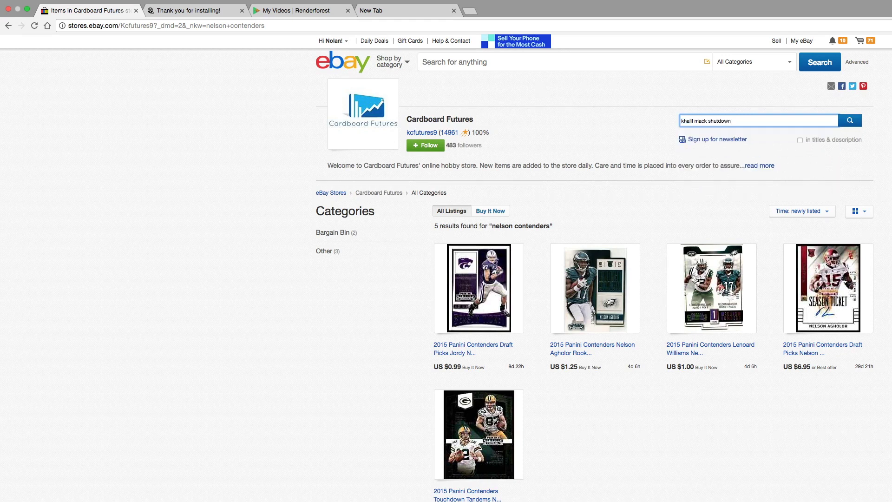
{"action": "key", "text": "Return"}
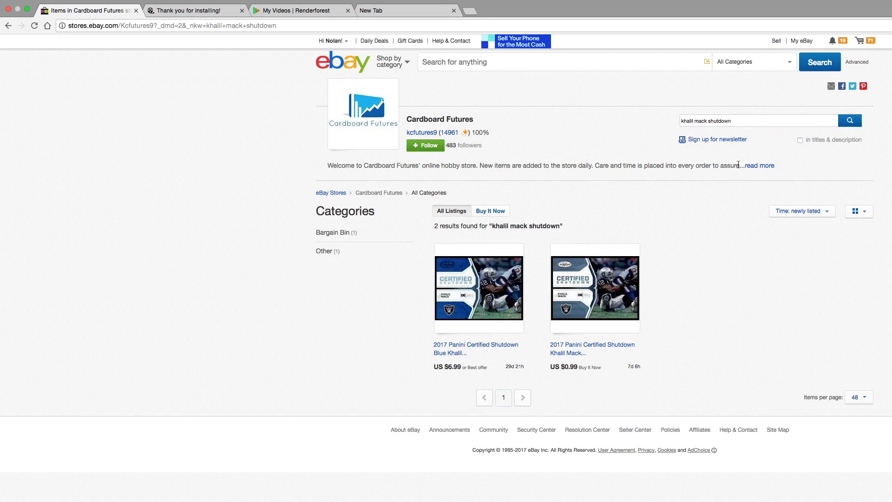
Search 'michael thom', then 'james jackson debut', and open the James Jackson listing
{"action": "triple_click", "coordinate": [741, 121]}
{"action": "type", "text": "mic"}
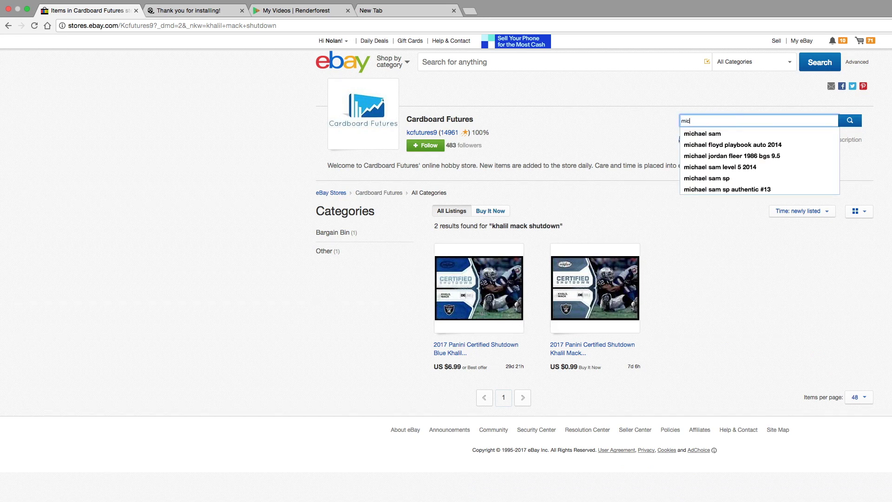
{"action": "type", "text": "hael thomas immaculate"}
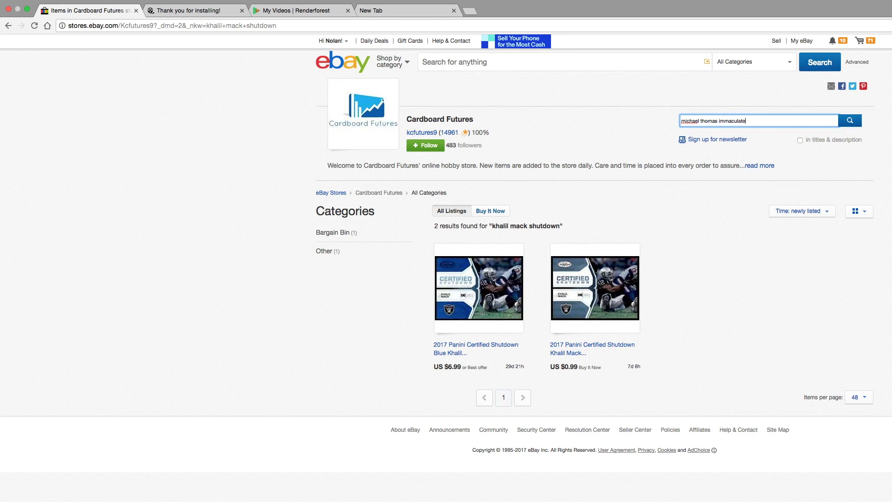
{"action": "key", "text": "Return"}
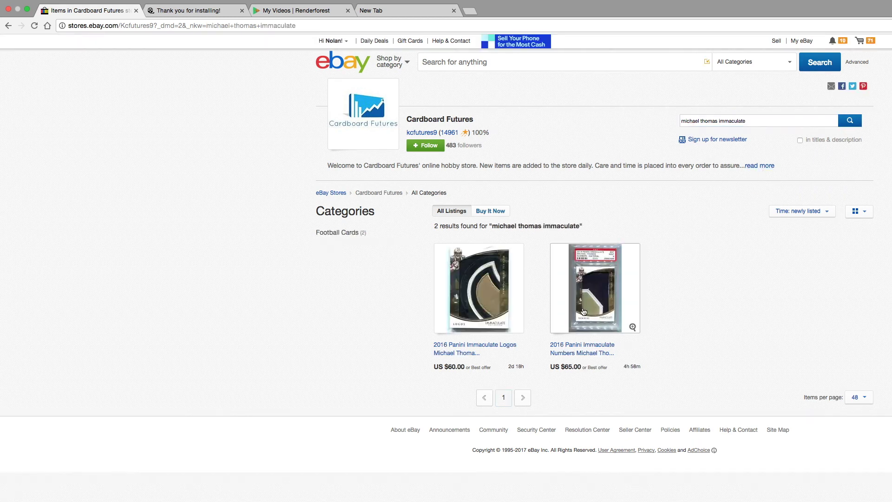
{"action": "left_click_drag", "start_coordinate": [762, 119], "coordinate": [615, 94]}
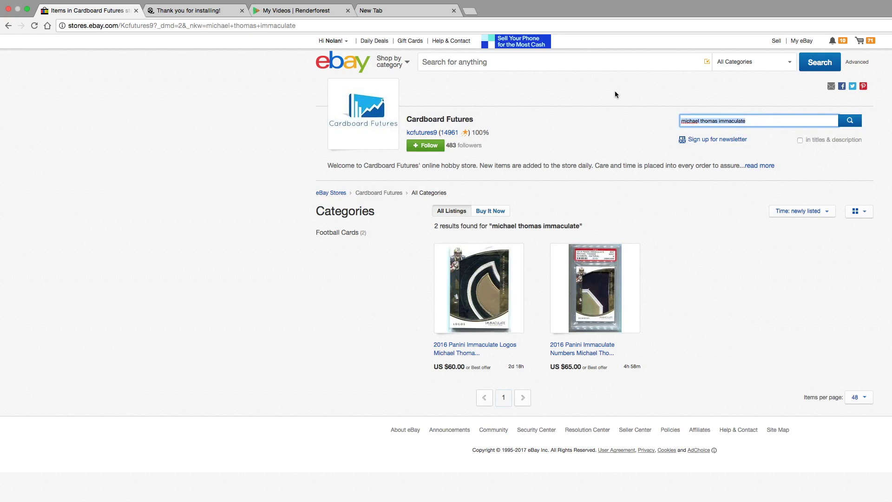
{"action": "type", "text": "james "}
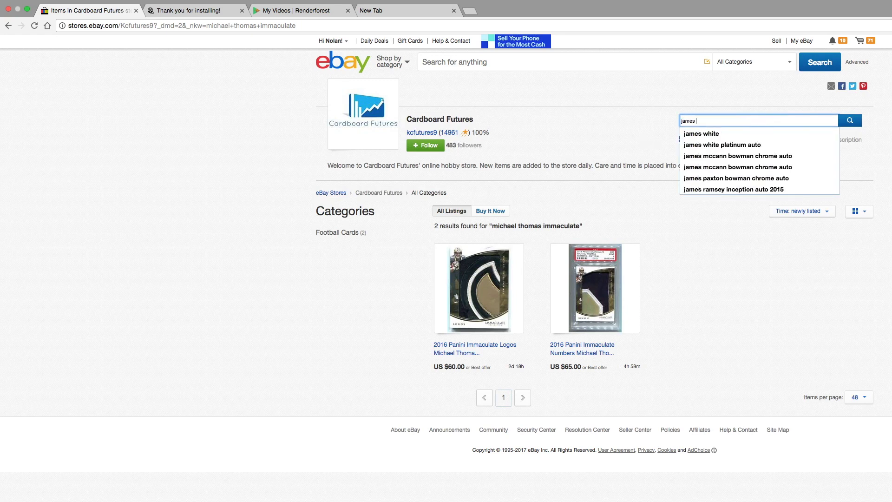
{"action": "type", "text": "jackson debut"}
{"action": "key", "text": "Return"}
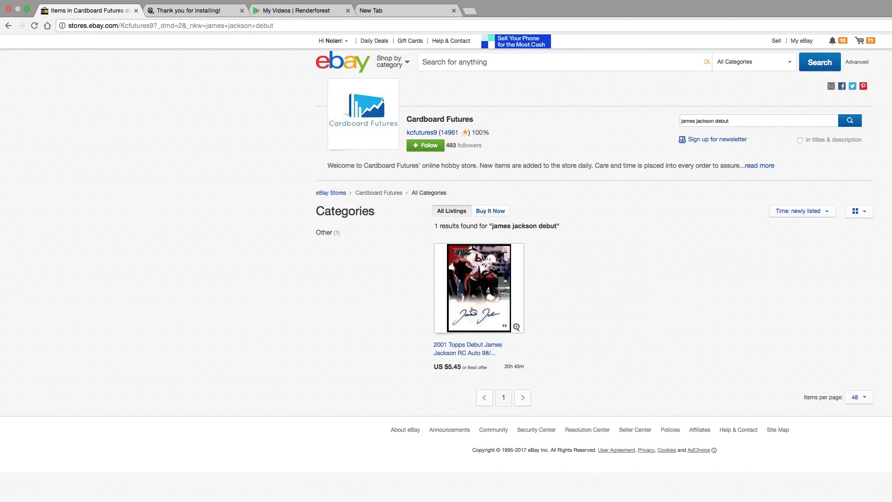
{"action": "left_click", "coordinate": [455, 308]}
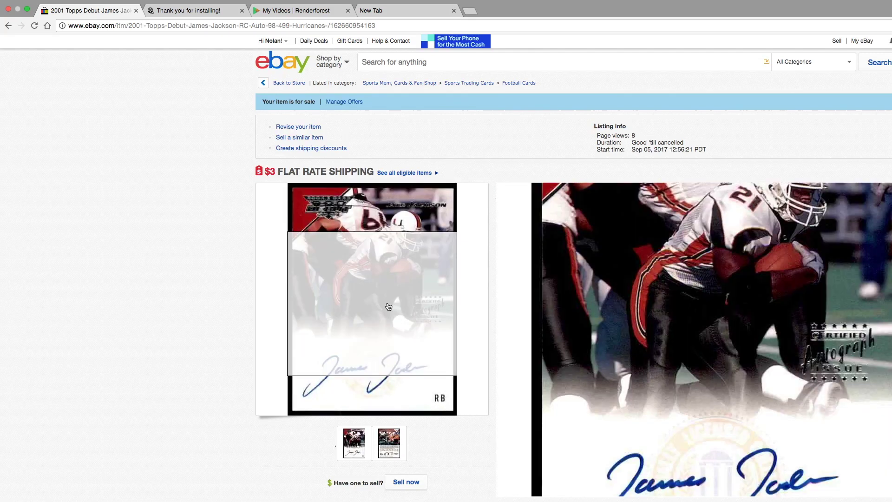
Go back to the store results, exit browser full screen, and bring OBS forward
{"action": "left_click", "coordinate": [295, 84]}
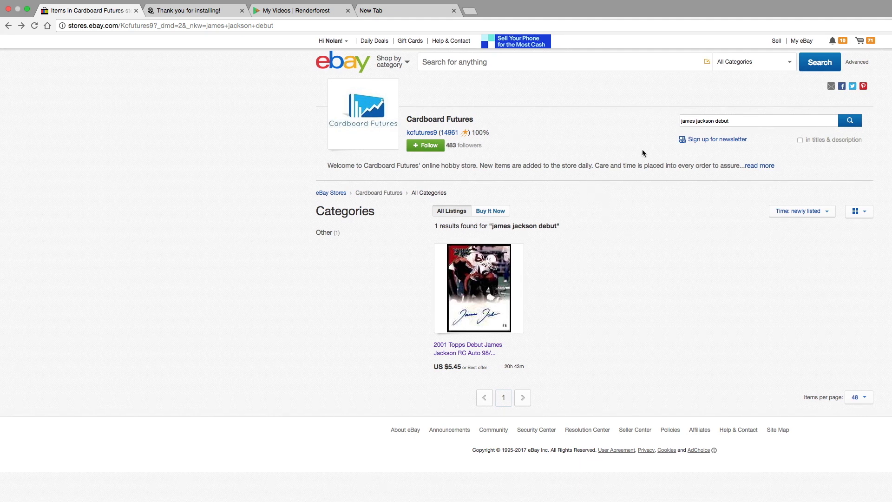
{"action": "left_click", "coordinate": [27, 9]}
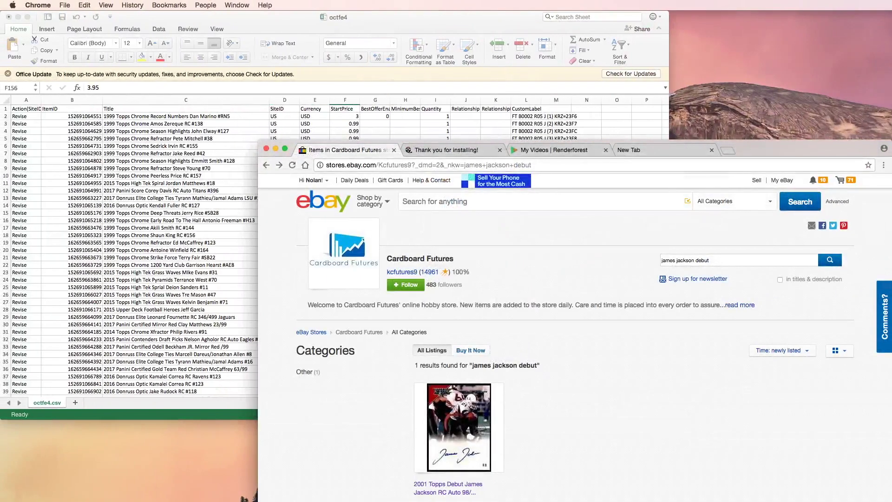
{"action": "key", "text": "super+Tab"}
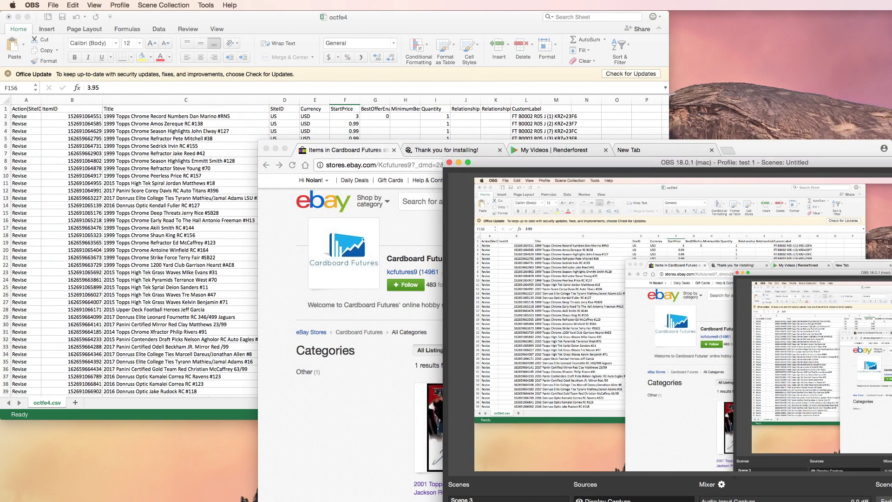